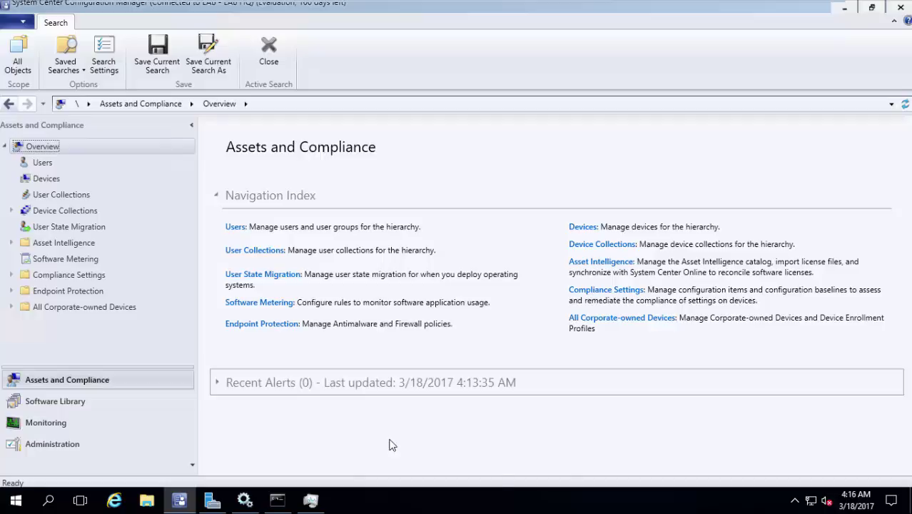
Run the BIOS query from the Monitoring workspace's queries and look through its results.
left_click(92, 422)
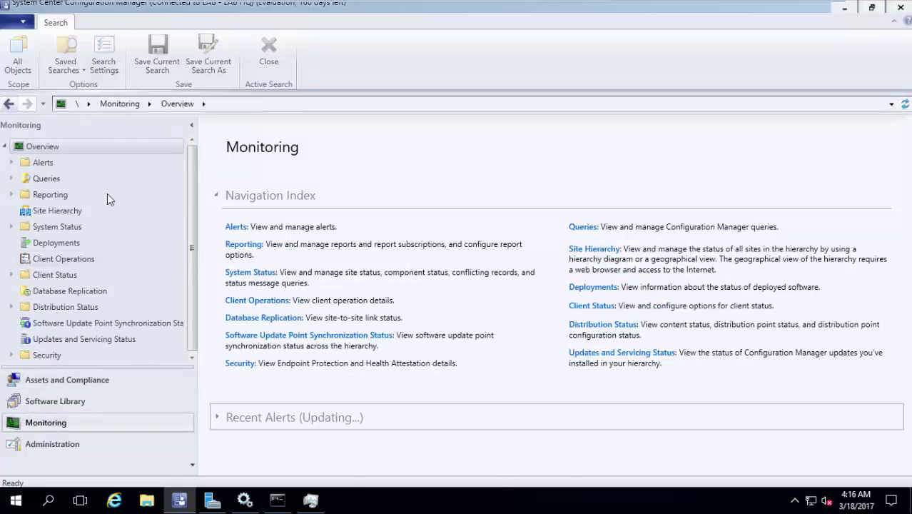
left_click(48, 178)
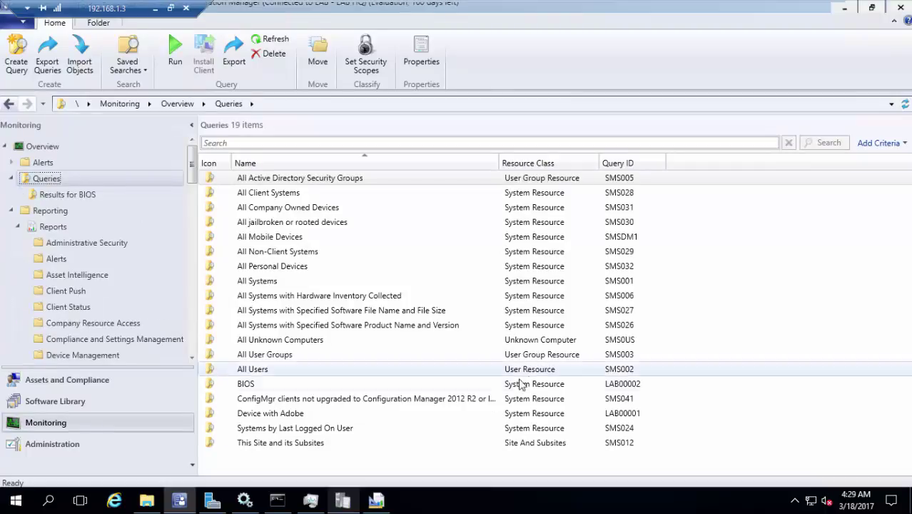
left_click(520, 385)
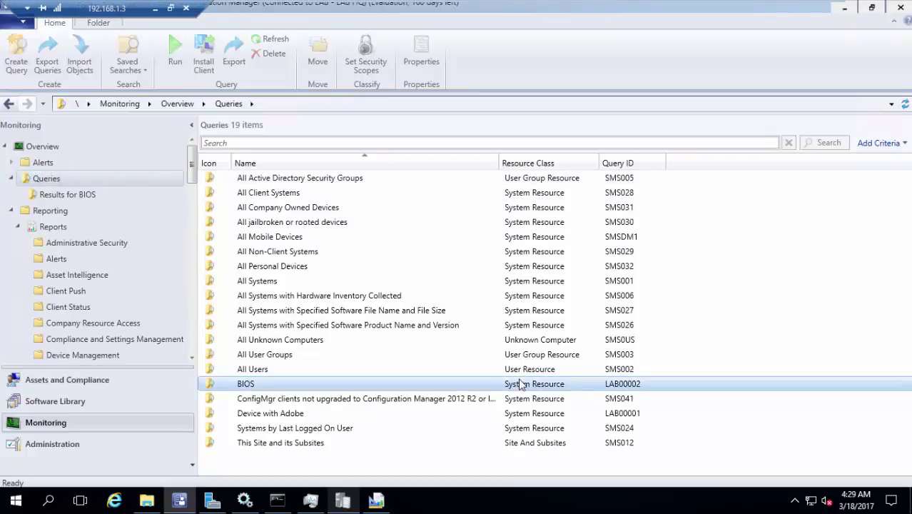
double_click(403, 384)
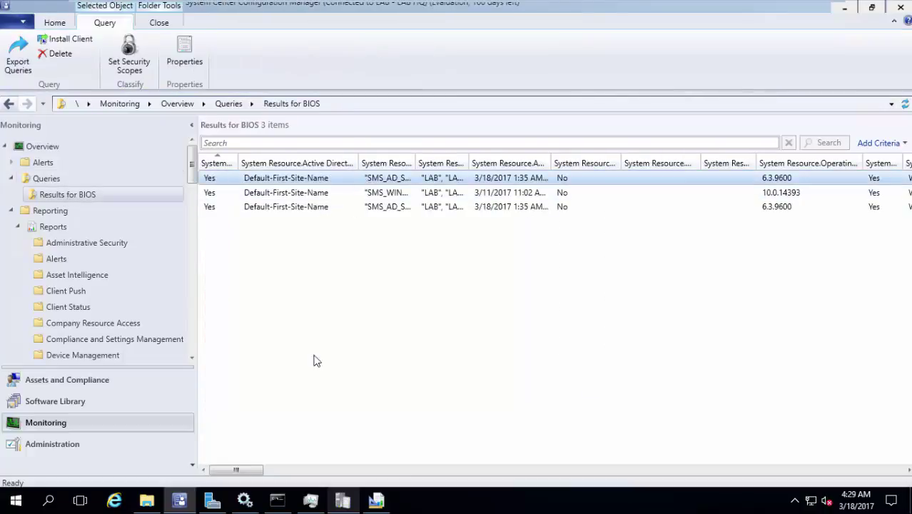
left_click_drag(254, 468, 223, 424)
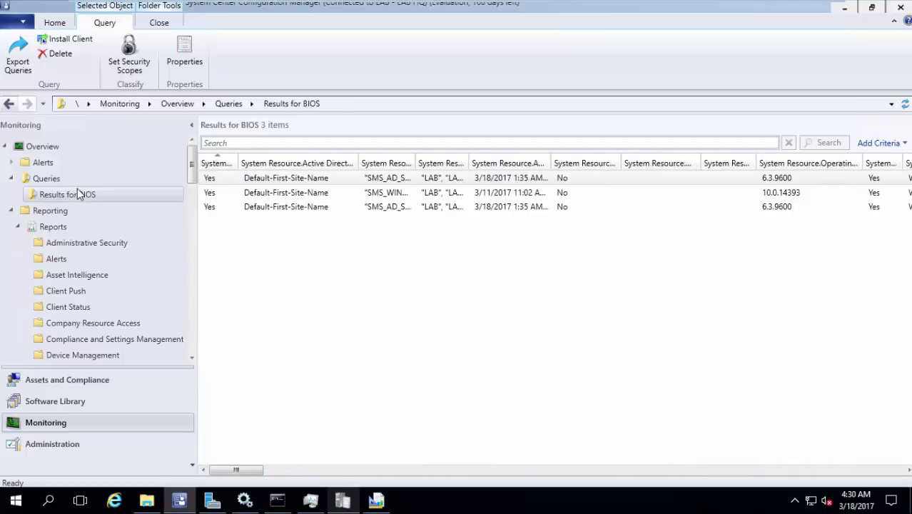
Open the BIOS query's statement for editing and add the System Resource attribute NetBIOS Name to its results.
left_click(47, 179)
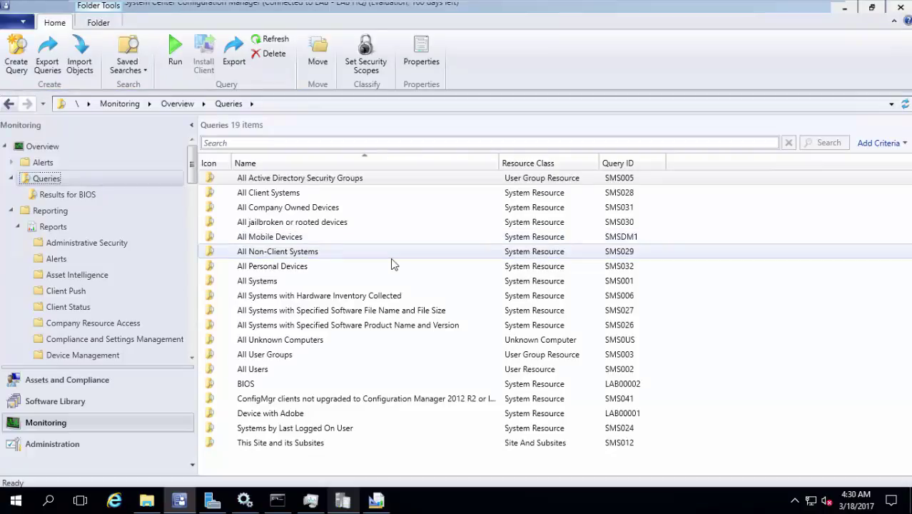
right_click(314, 387)
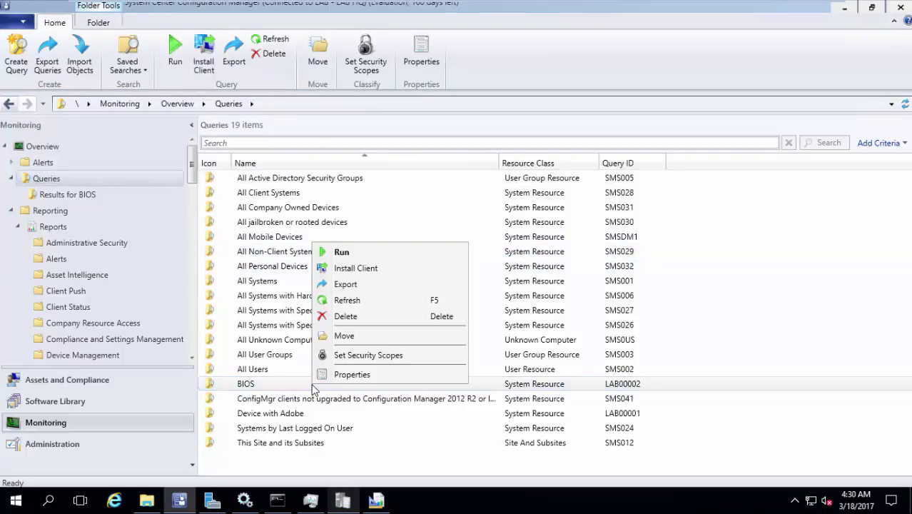
left_click(350, 374)
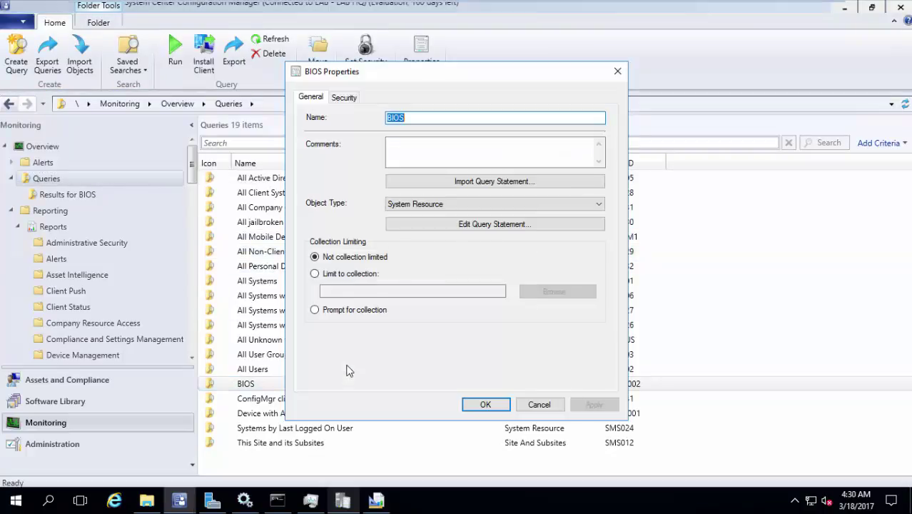
left_click(470, 228)
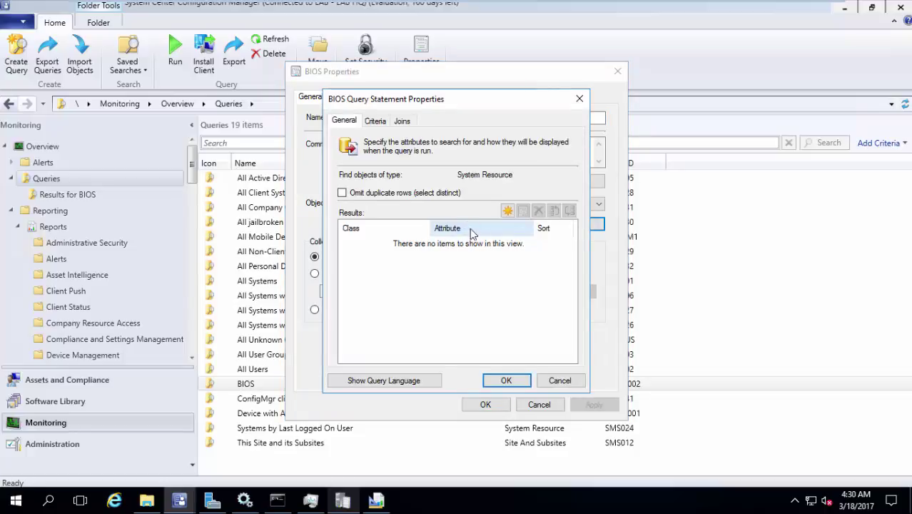
left_click(508, 211)
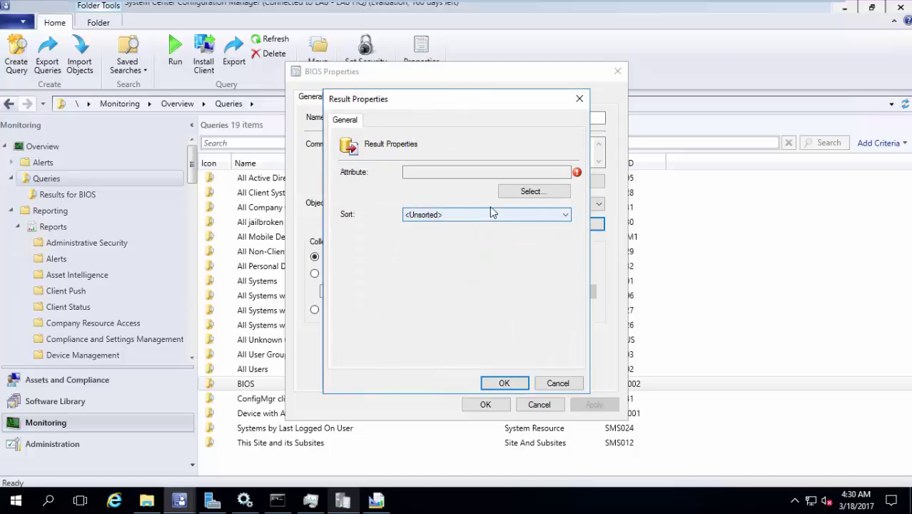
left_click(534, 194)
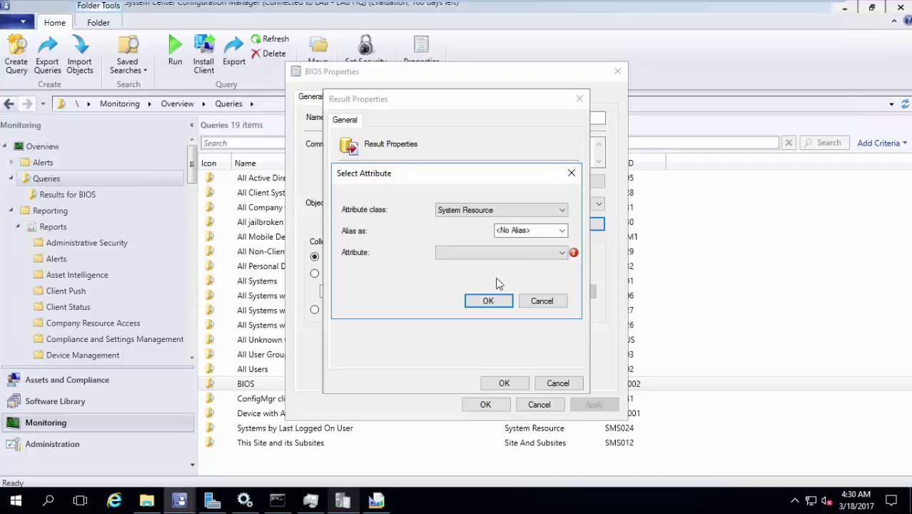
left_click(509, 253)
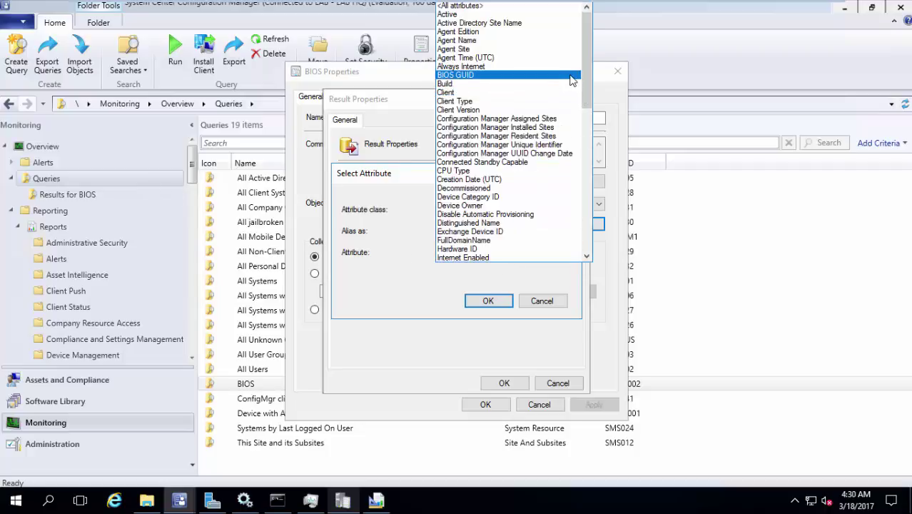
left_click_drag(587, 78, 584, 115)
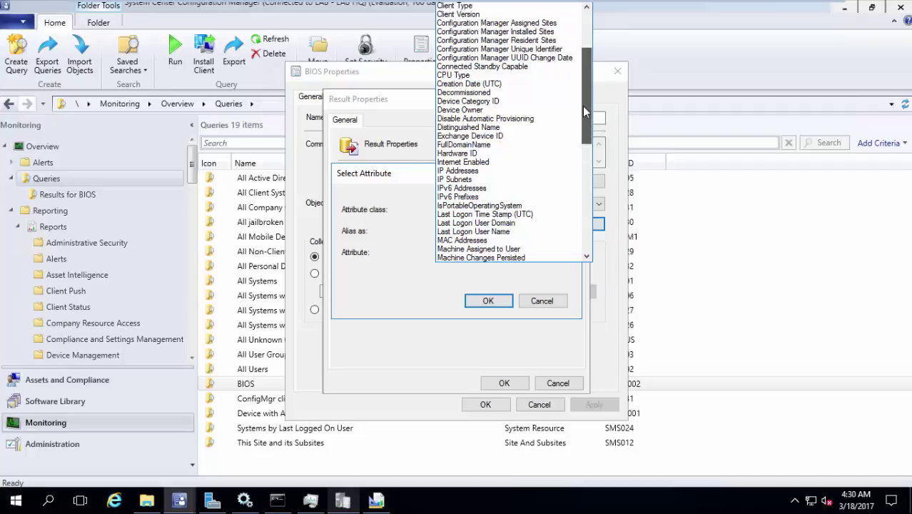
left_click_drag(582, 105, 577, 163)
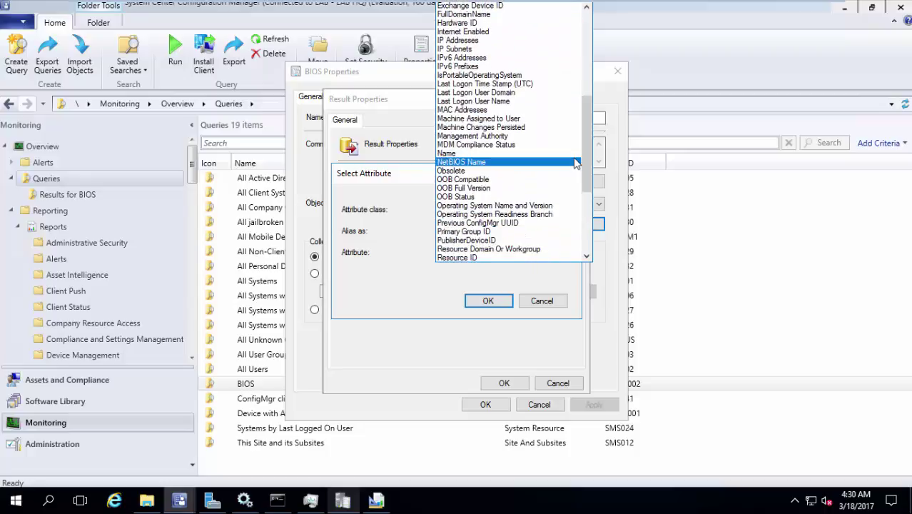
left_click(549, 165)
left_click(488, 300)
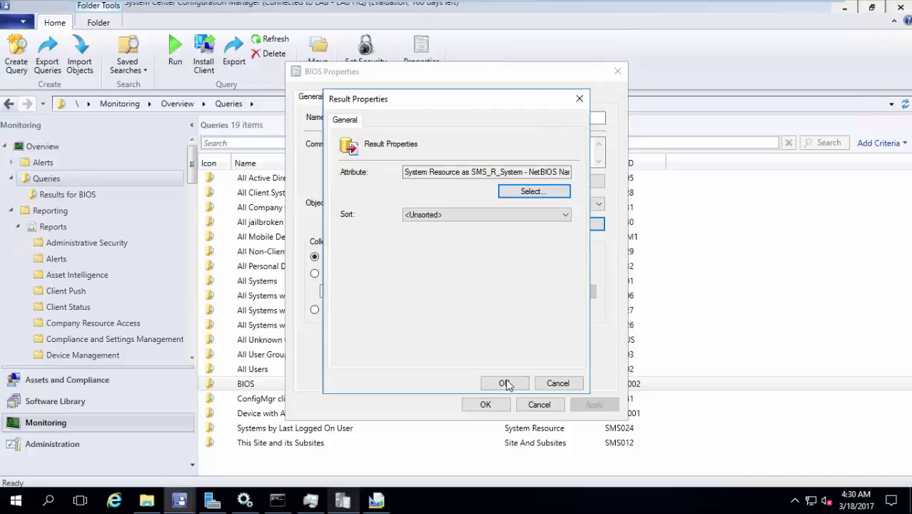
left_click(504, 384)
Add the System Resource attribute IP Addresses to the query statement's results, leaving it unsorted.
left_click(509, 211)
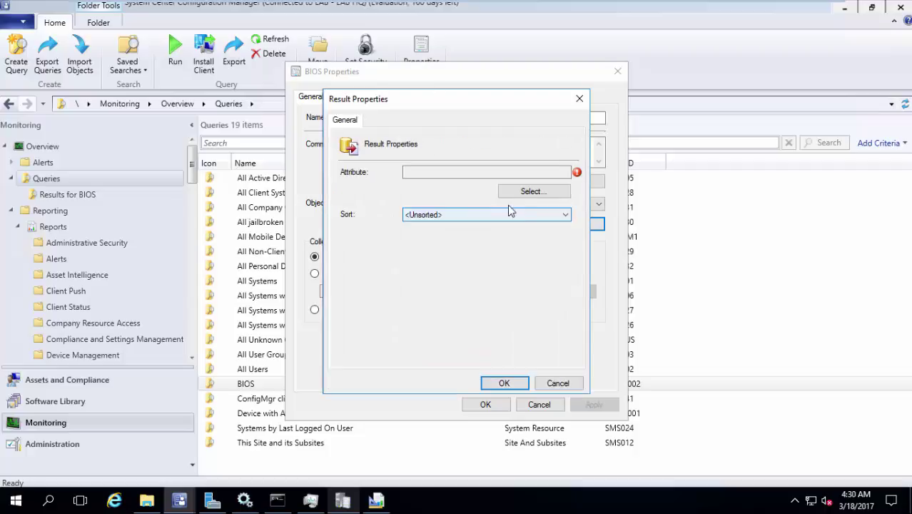
left_click(528, 193)
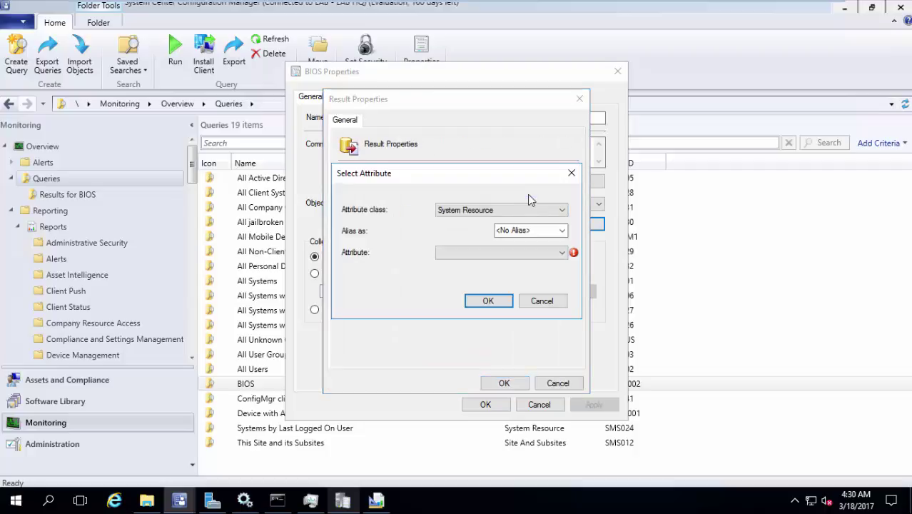
left_click(562, 252)
left_click_drag(587, 115, 585, 144)
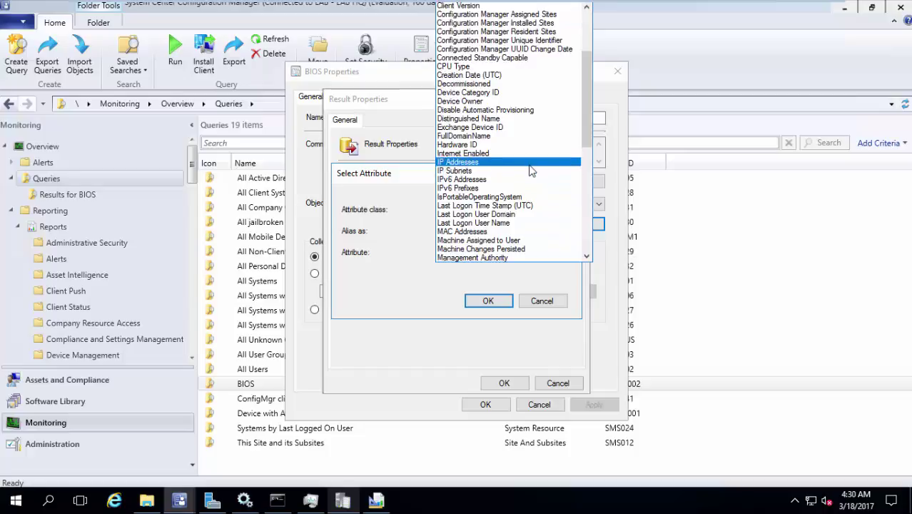
left_click(531, 170)
left_click(498, 302)
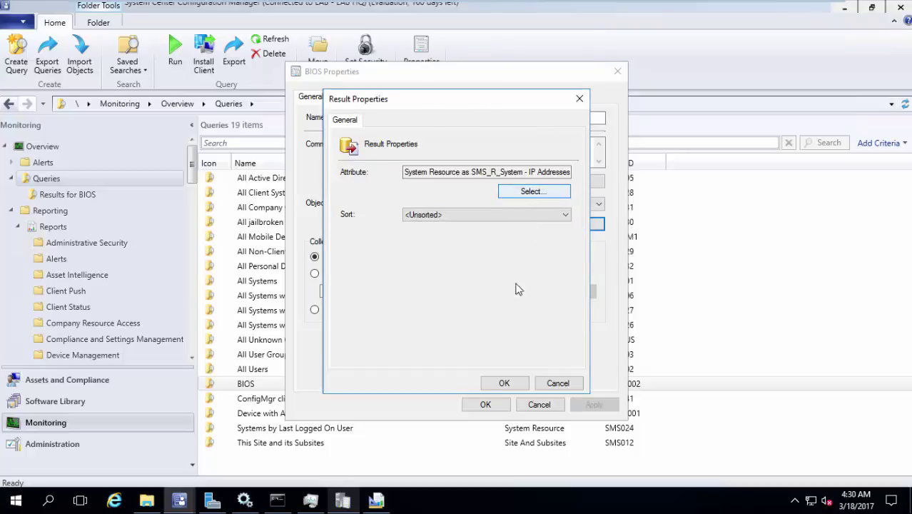
left_click(515, 382)
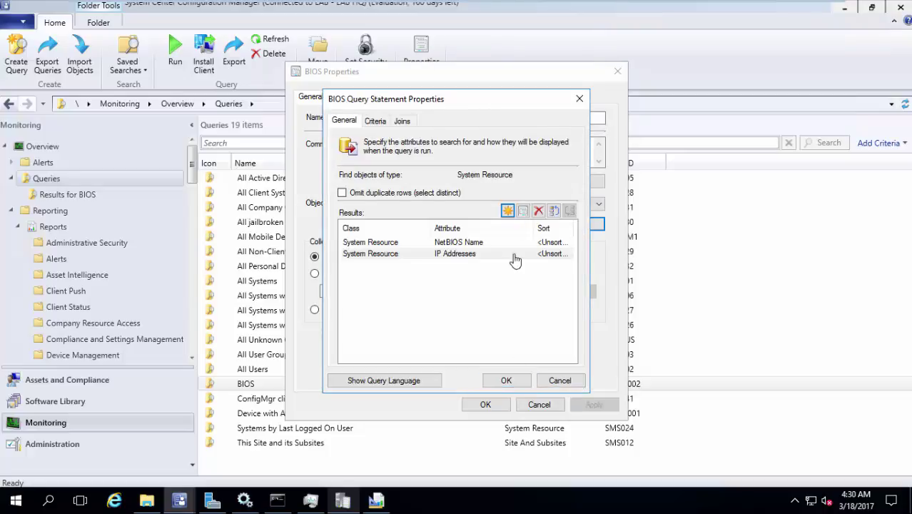
Add the System Resource attribute Last Logon Time Stamp (UTC) to the query statement's results.
left_click(507, 210)
left_click(554, 196)
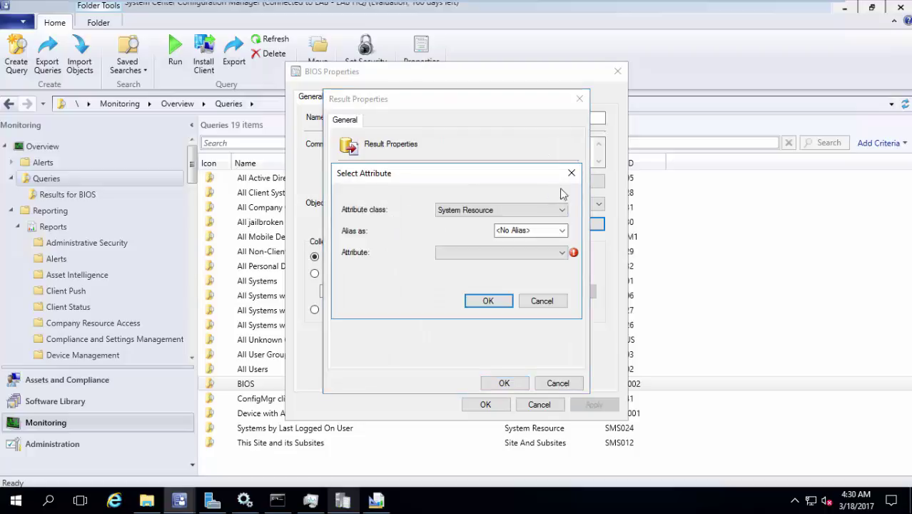
left_click(569, 252)
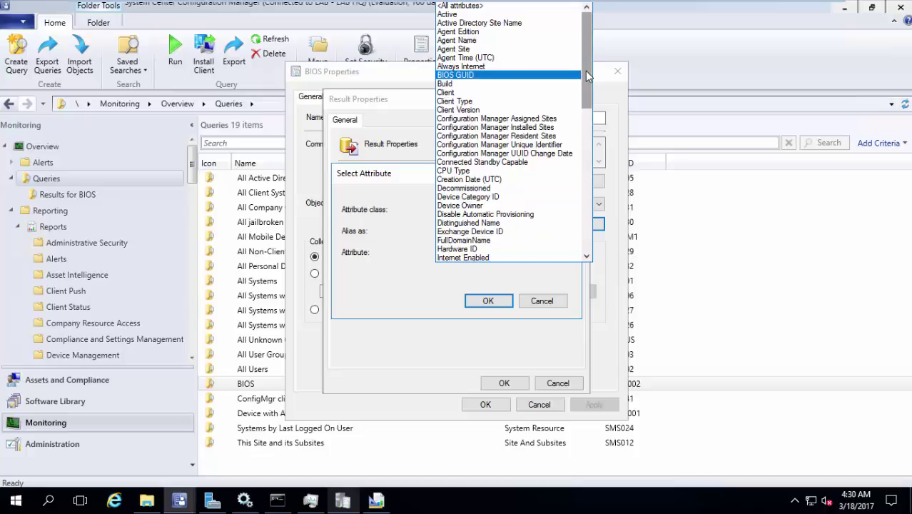
left_click_drag(585, 71, 580, 138)
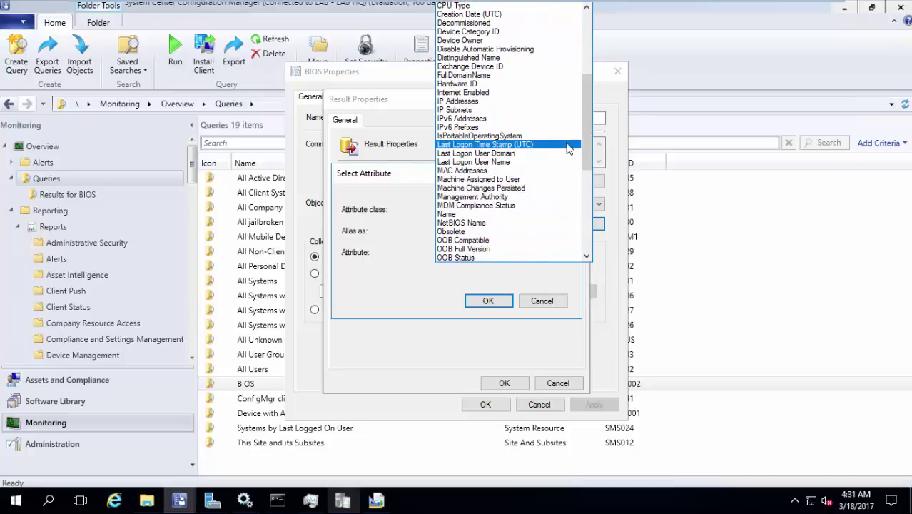
left_click(565, 149)
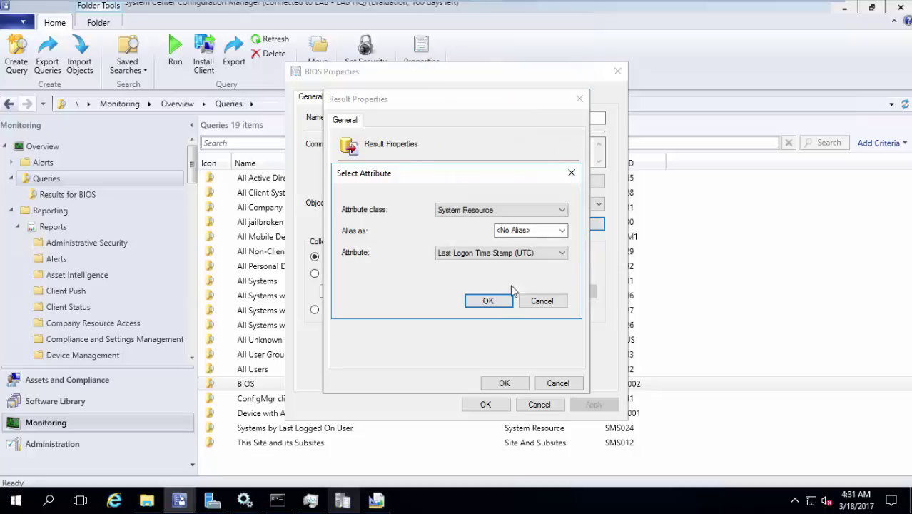
left_click(488, 300)
left_click(504, 382)
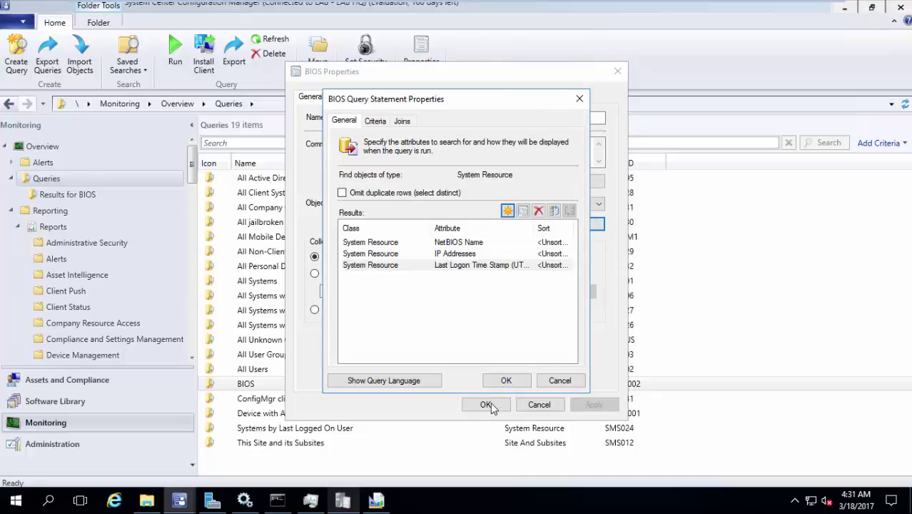
Save the edited query statement and the BIOS query's properties, and run the BIOS query again.
left_click(504, 381)
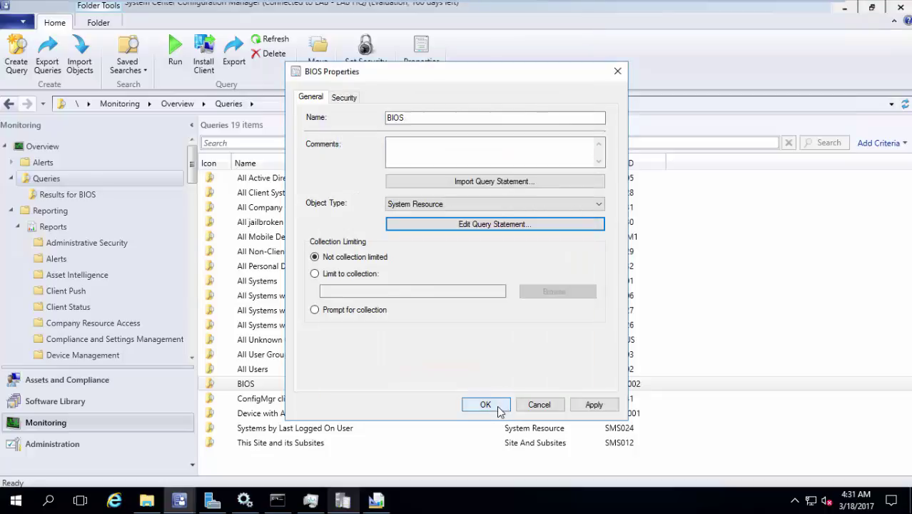
left_click(499, 404)
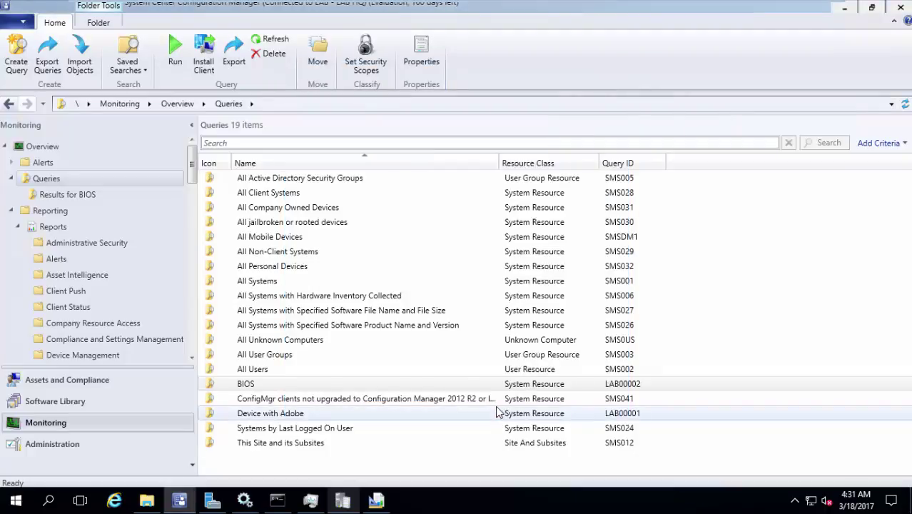
double_click(383, 385)
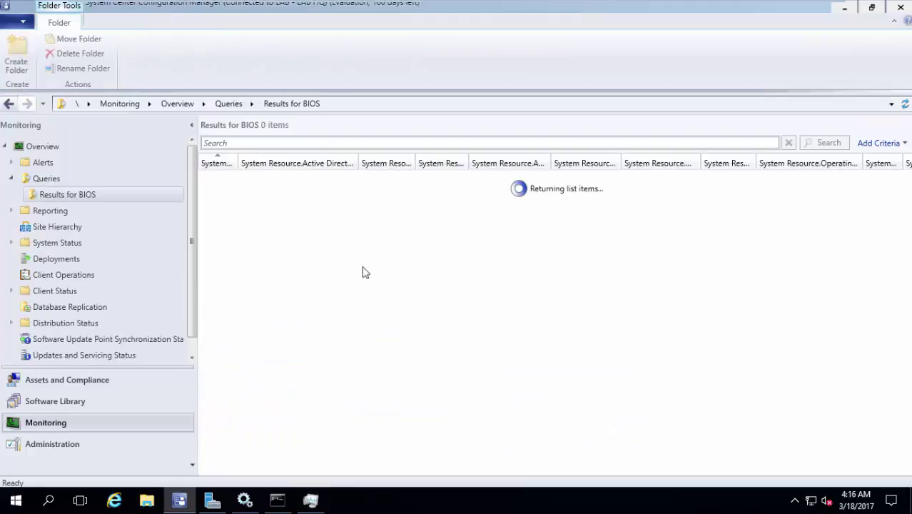
Switch to File Explorer and open the folder C:\Program Files\Microsoft Configuration Manager\Logs.
left_click(159, 504)
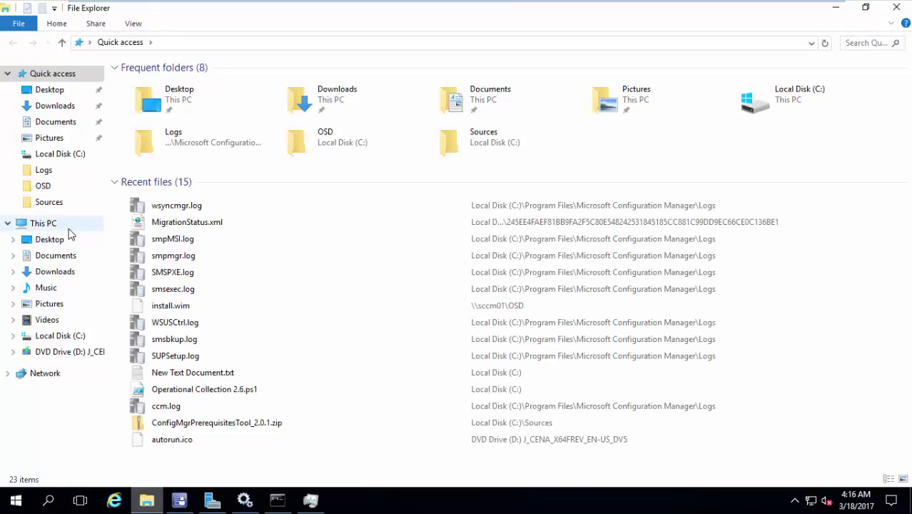
left_click(100, 336)
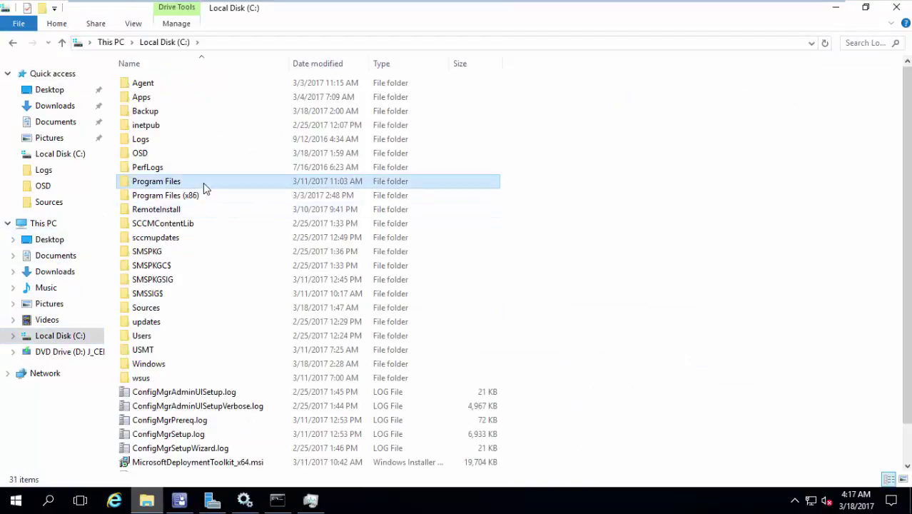
double_click(203, 183)
left_click(227, 141)
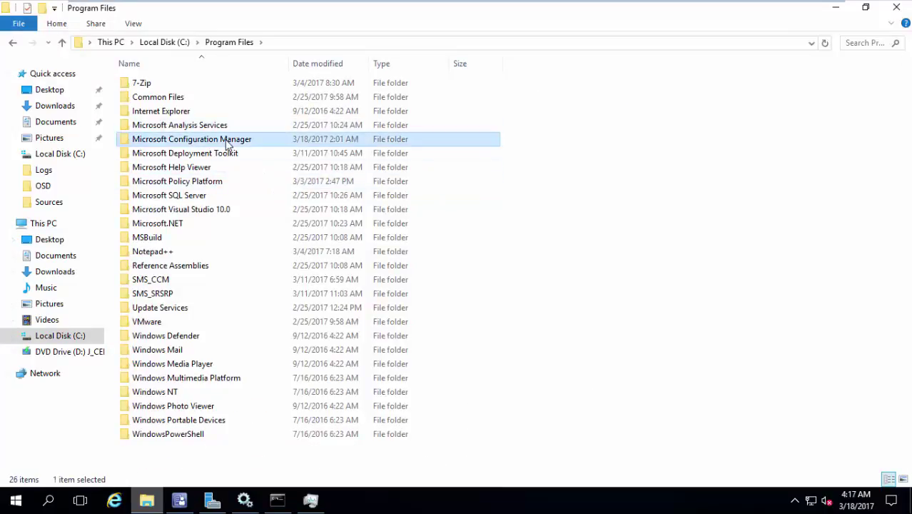
double_click(227, 141)
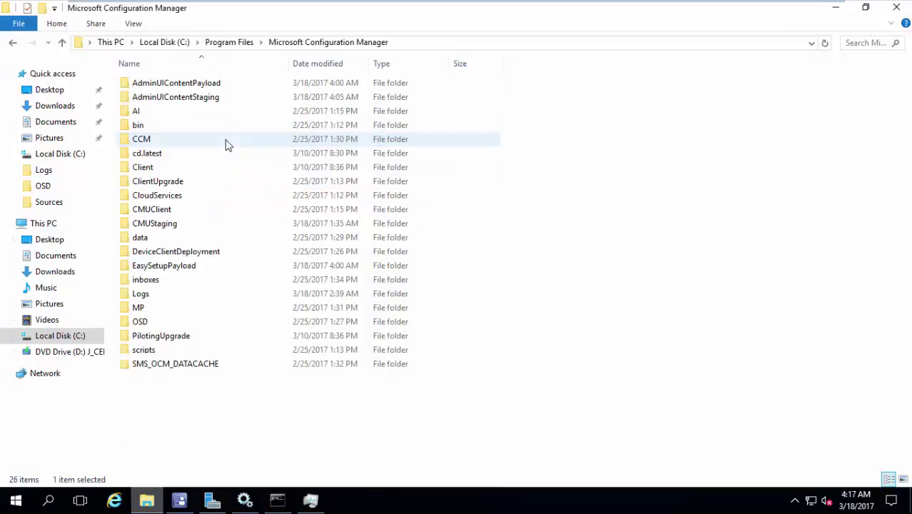
double_click(161, 294)
Open SMSProv.log from the Logs folder in the Configuration Manager Trace Log Tool and maximize the log window.
left_click(194, 253)
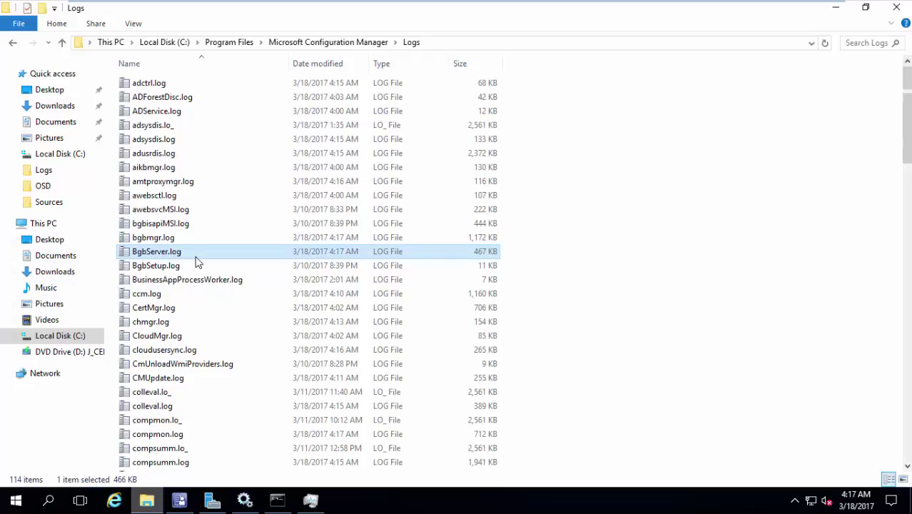
key("s")
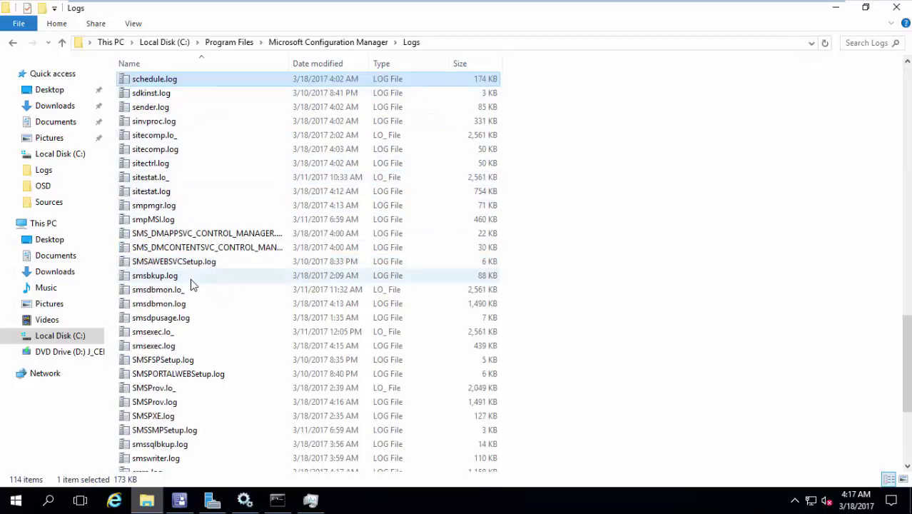
left_click(178, 406)
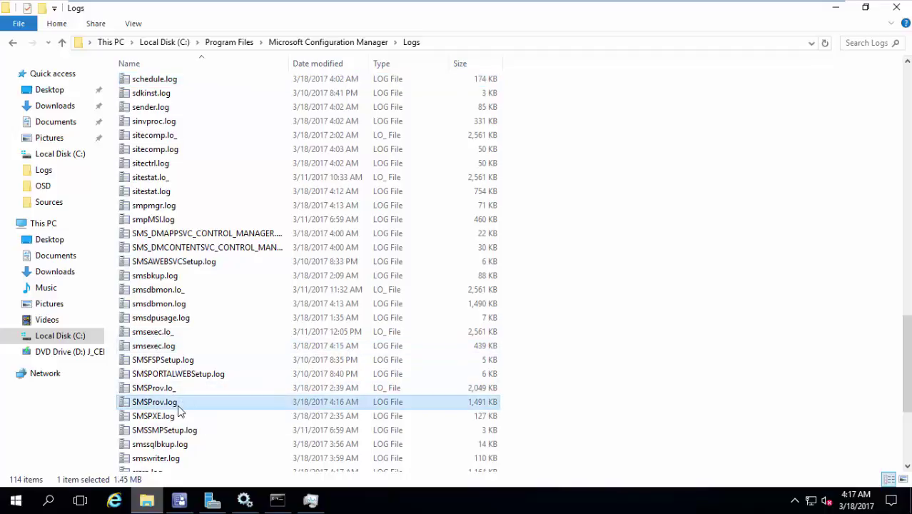
double_click(188, 406)
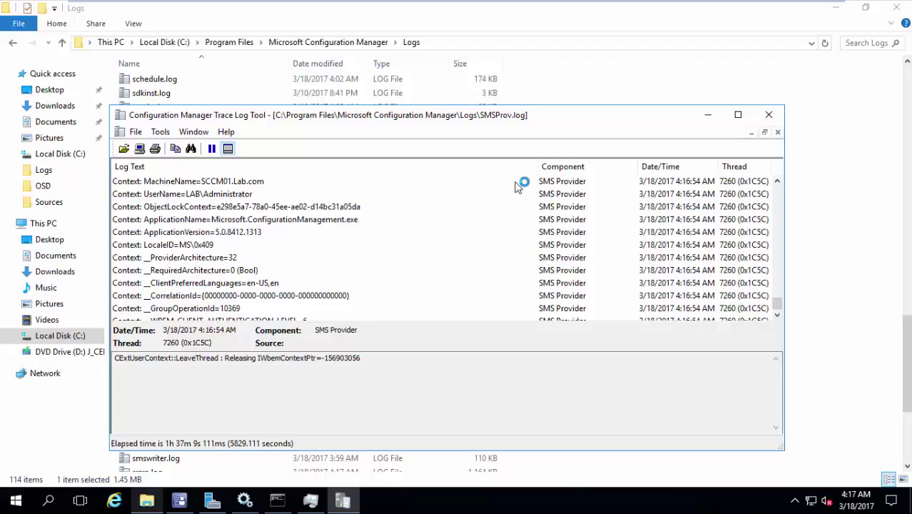
double_click(533, 114)
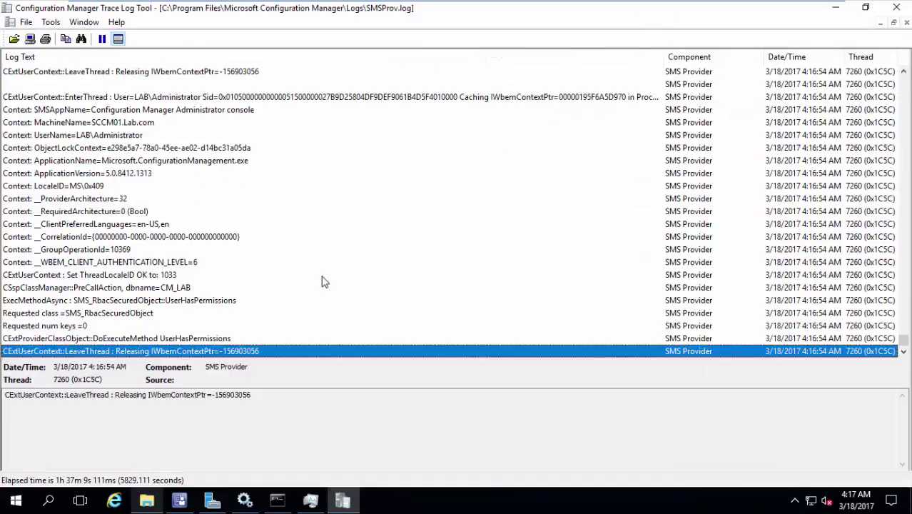
Find the BIOS query's Execute SQL entry in SMSProv.log and copy its SQL select statement without the "Execute SQL =" prefix.
scroll(268, 216, "up", 10)
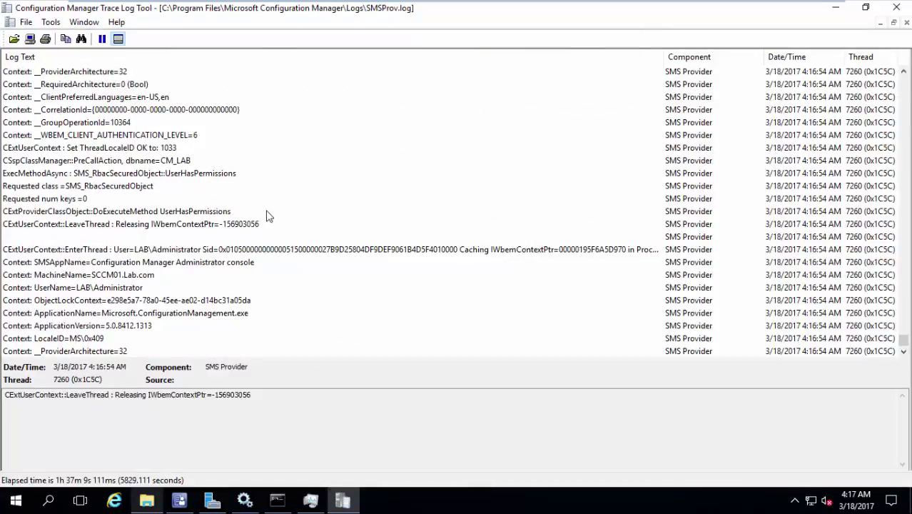
scroll(269, 215, "up", 5)
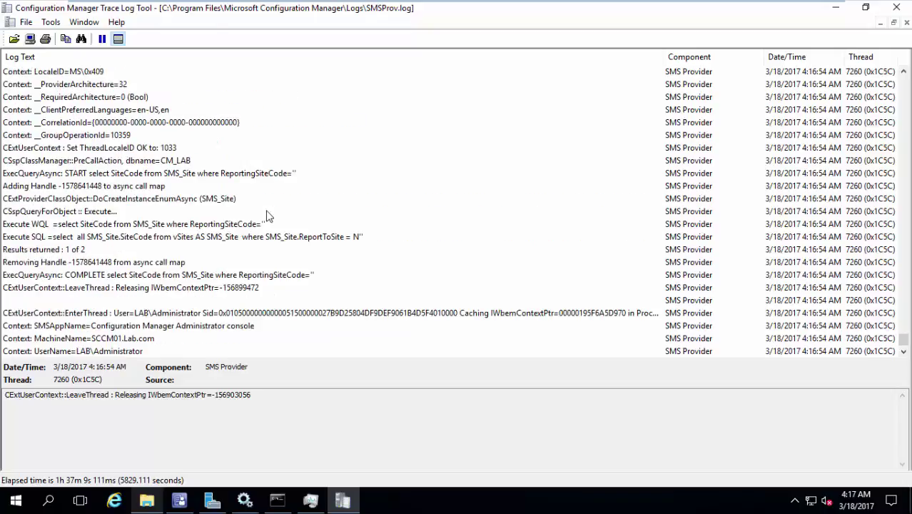
scroll(268, 215, "up", 5)
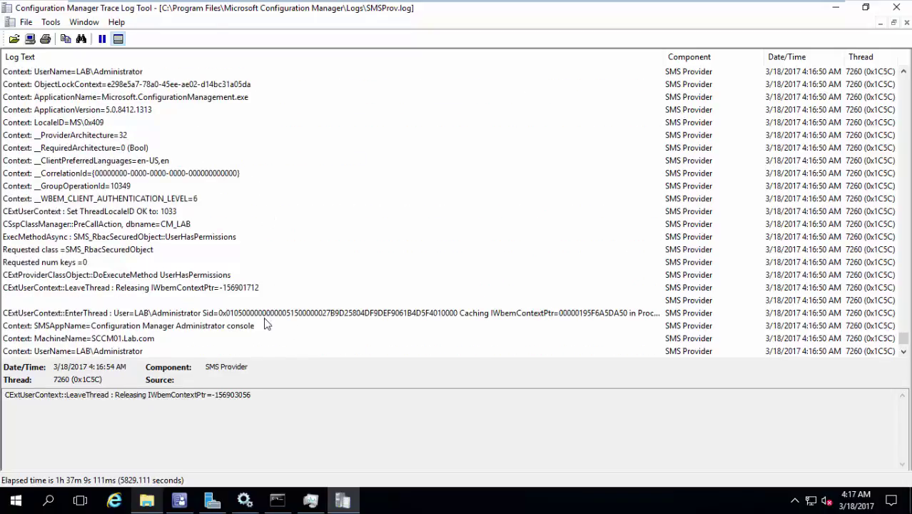
left_click(264, 315)
scroll(307, 244, "up", 5)
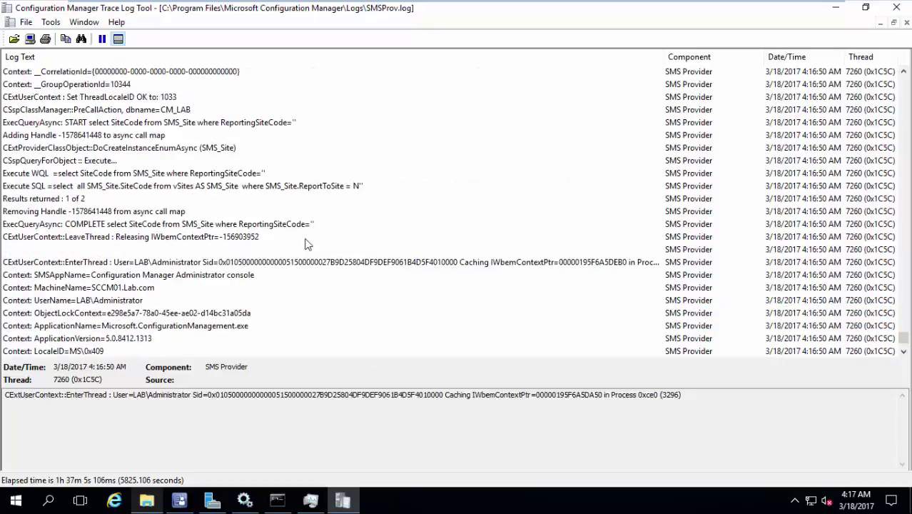
scroll(306, 244, "up", 1)
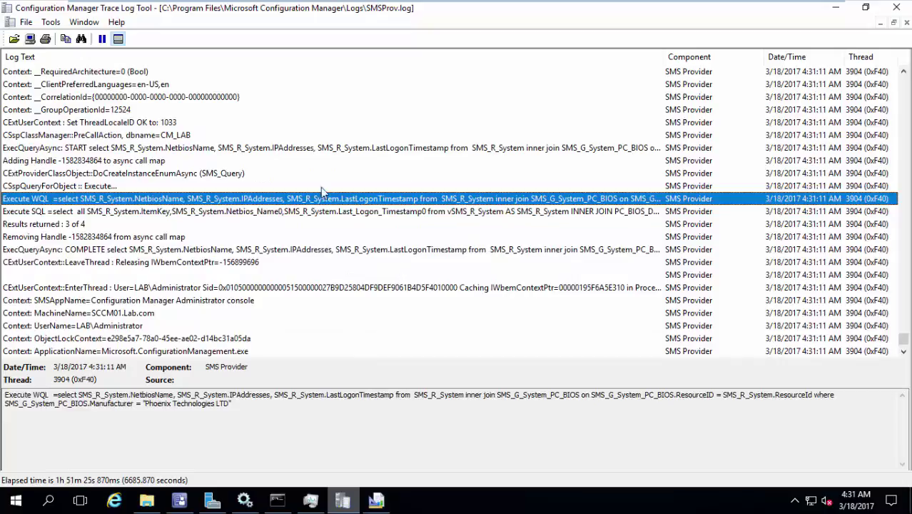
left_click(209, 214)
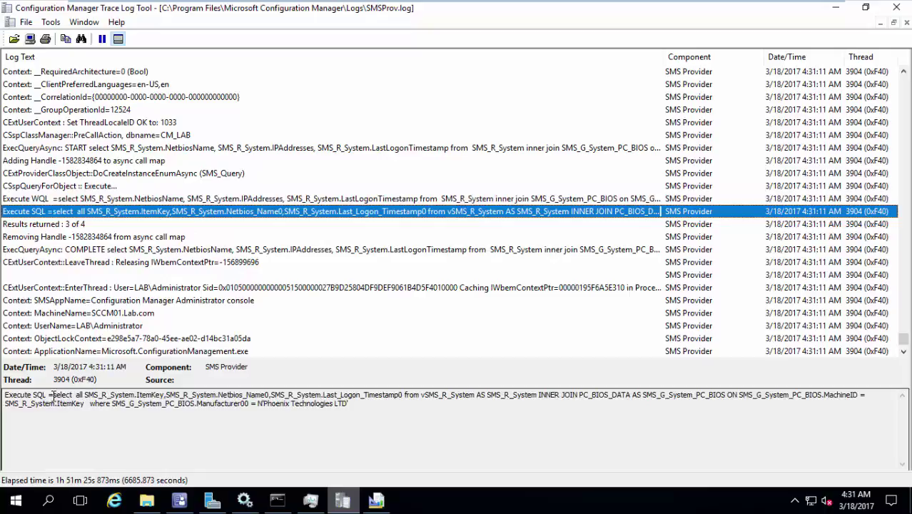
left_click_drag(54, 397, 358, 411)
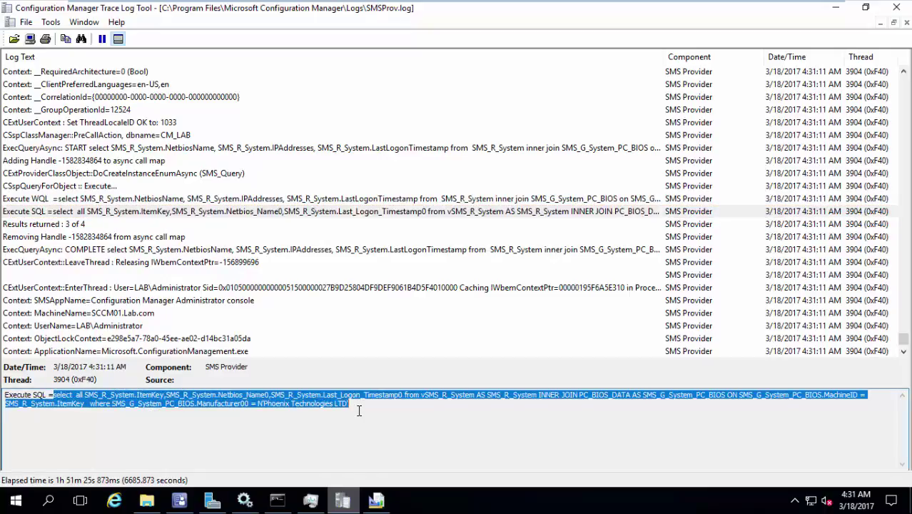
right_click(329, 397)
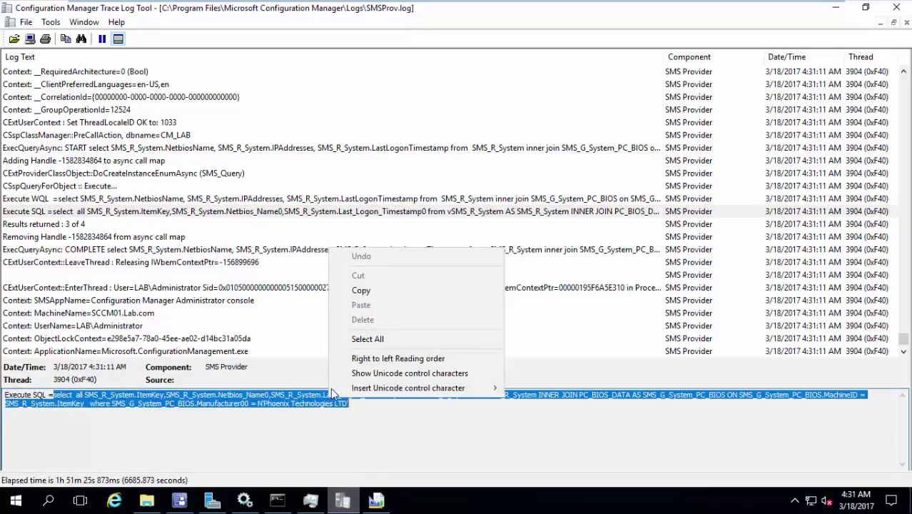
left_click(373, 291)
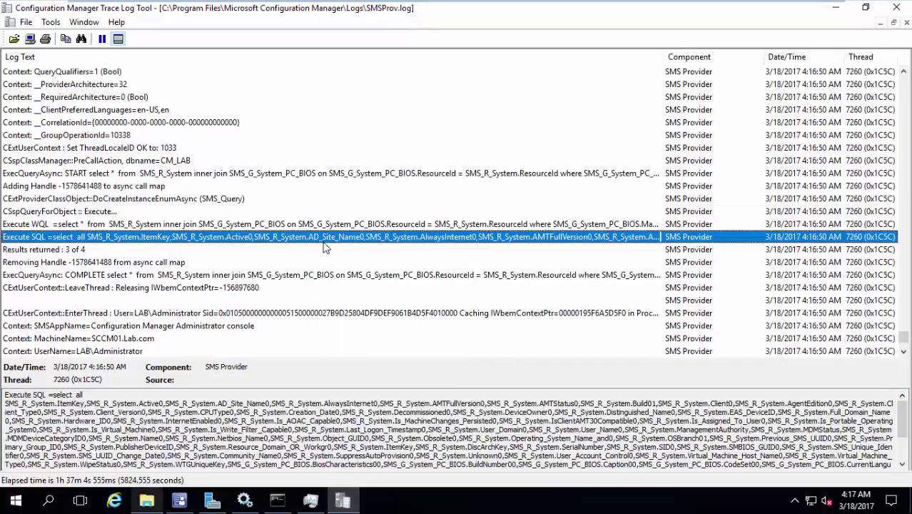
Compare the Execute WQL entry of the select * BIOS query with the Execute SQL entry directly below it.
left_click(336, 229)
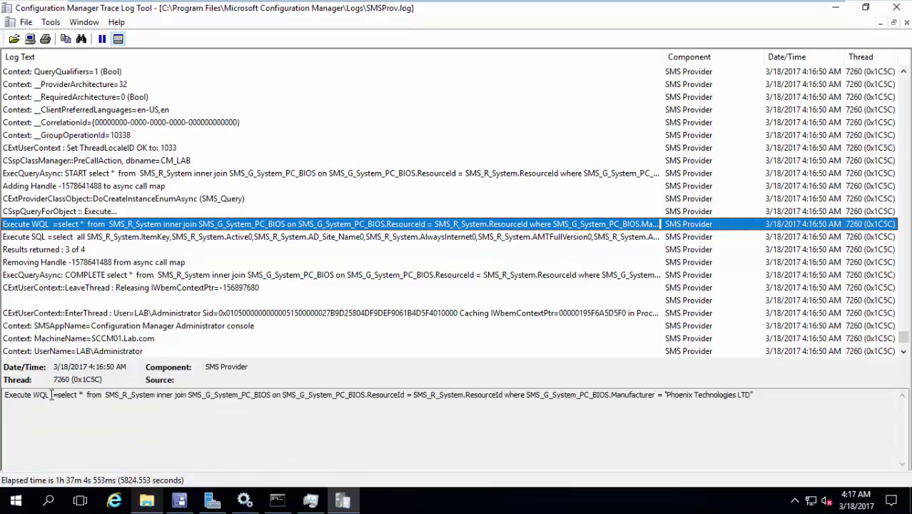
left_click(218, 241)
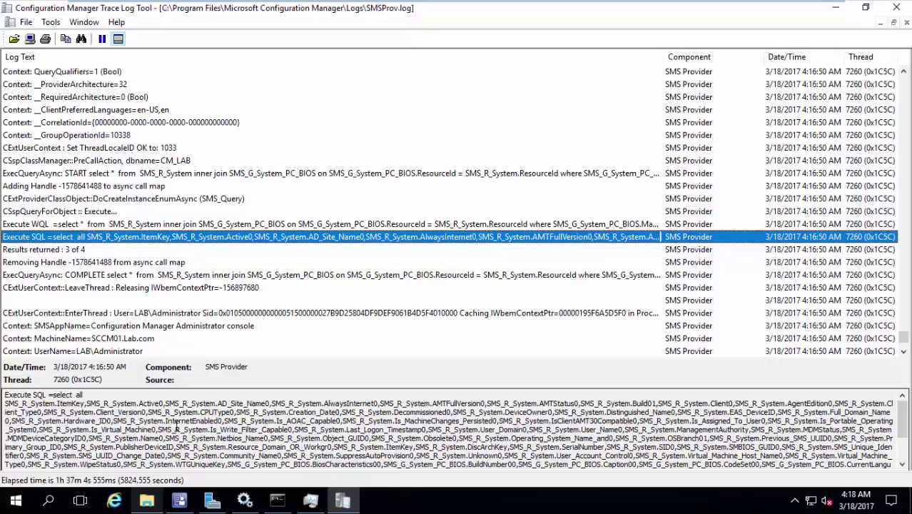
Switch to the Configuration Manager console and open the Reports list under Reporting in the Monitoring workspace.
left_click(179, 502)
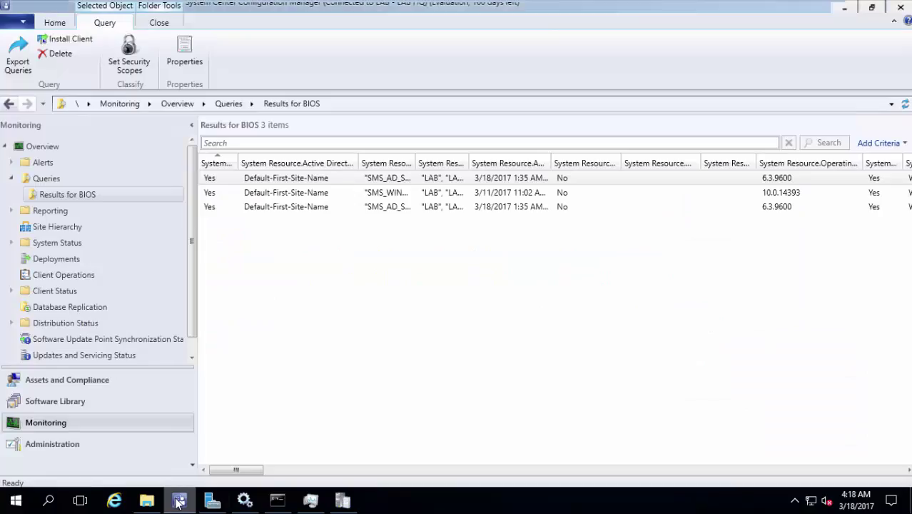
left_click(44, 211)
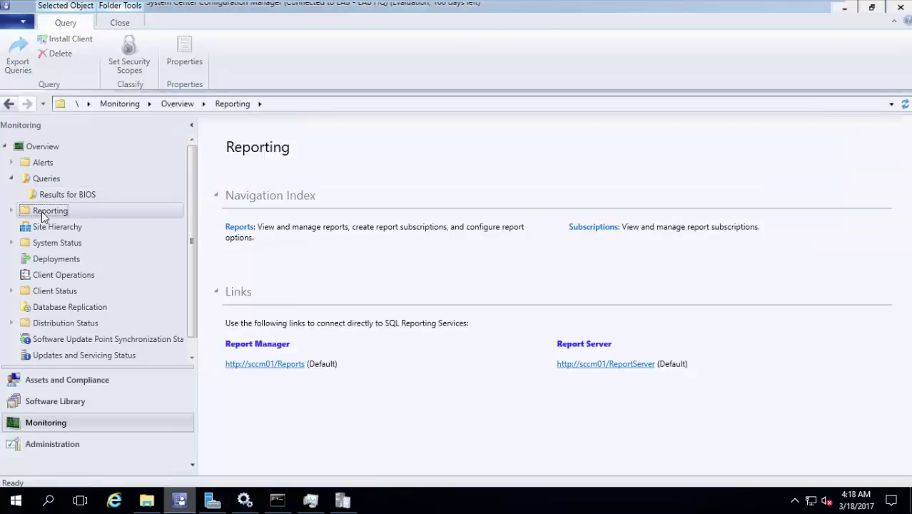
left_click(12, 209)
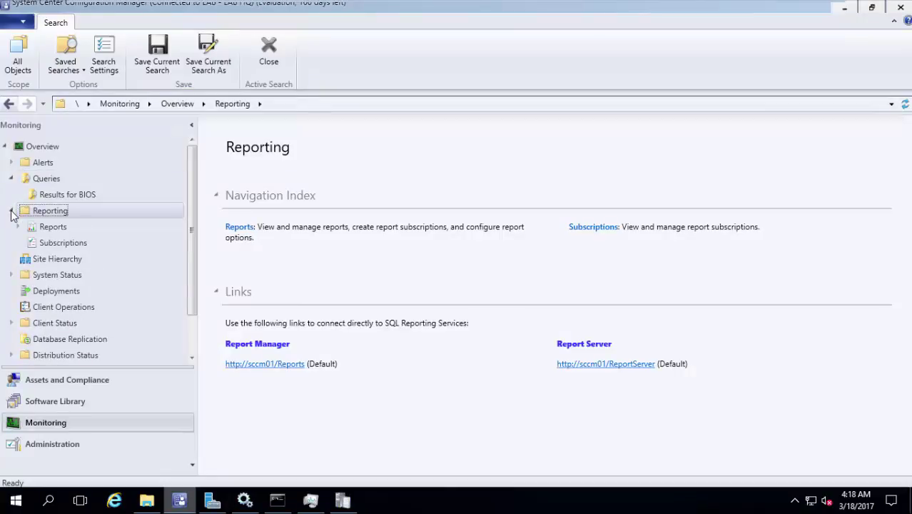
left_click(57, 227)
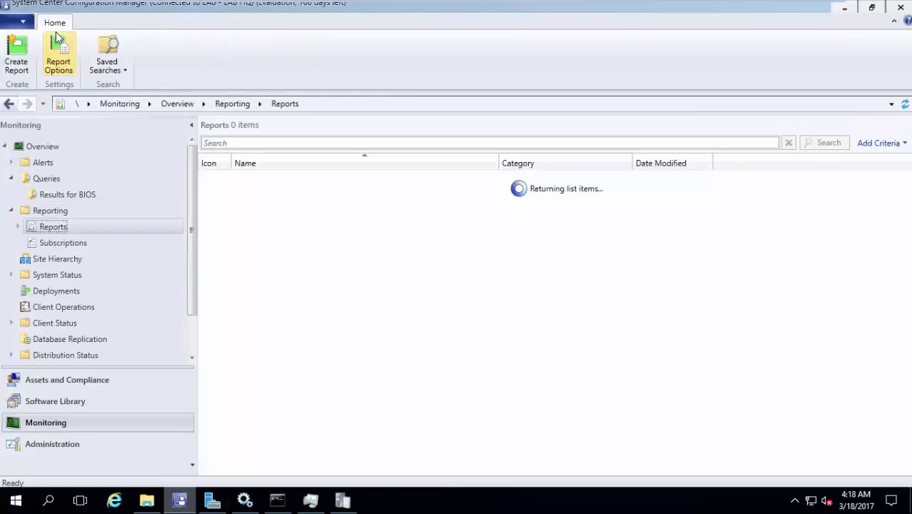
Create a SQL-based report named BIOS Data Report in the Hardware - General folder and finish the wizard.
left_click(28, 46)
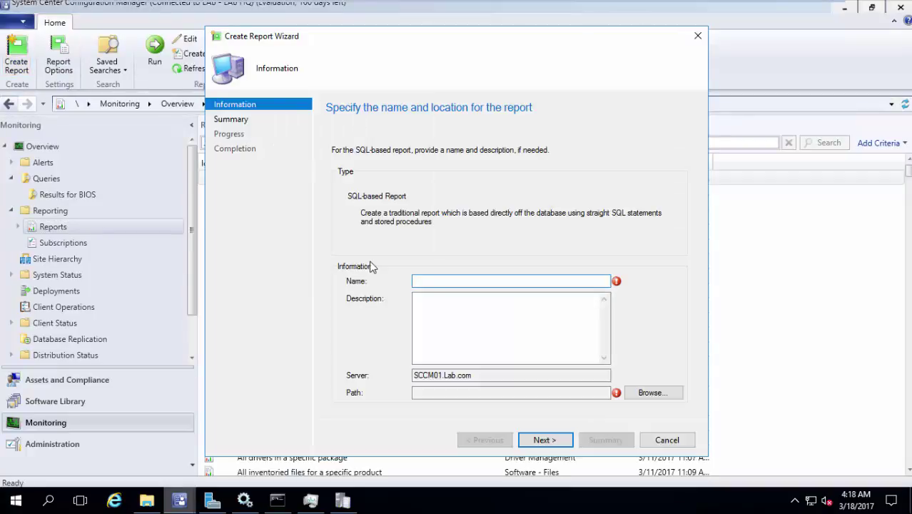
type("BIOS Data Report")
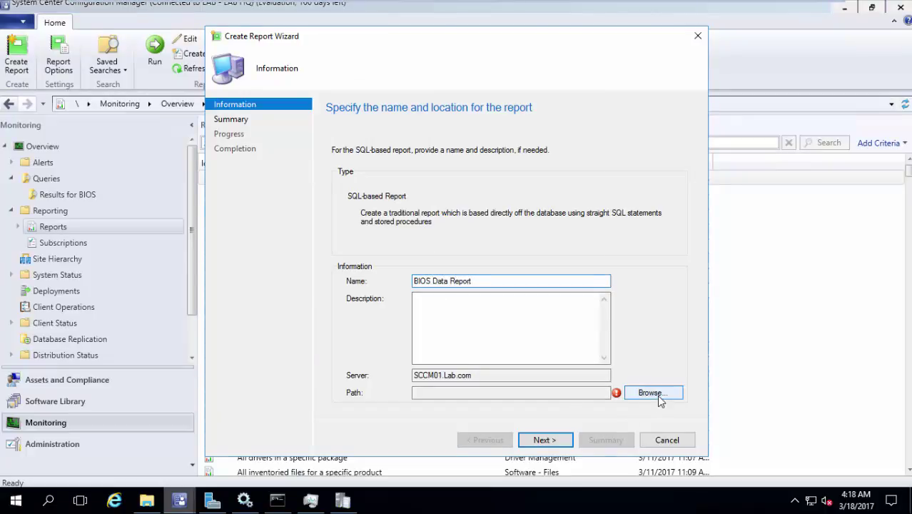
left_click(653, 393)
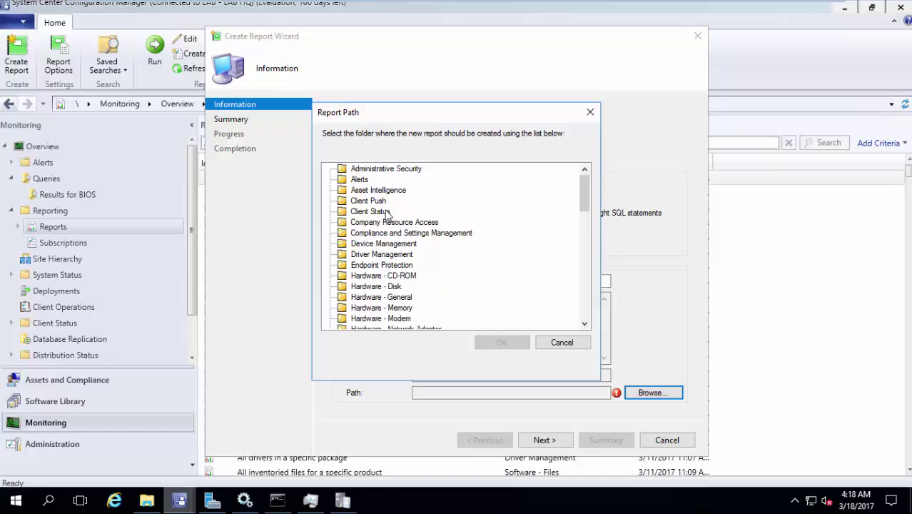
left_click(389, 296)
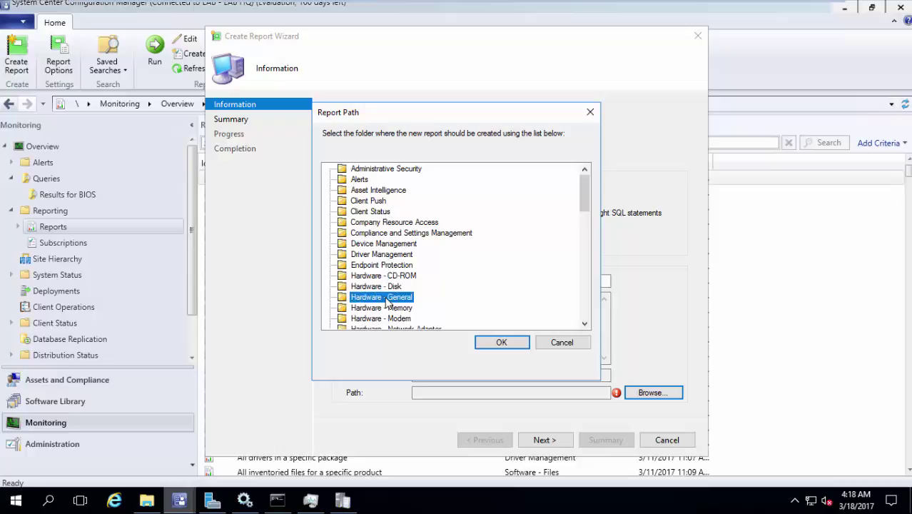
left_click(523, 347)
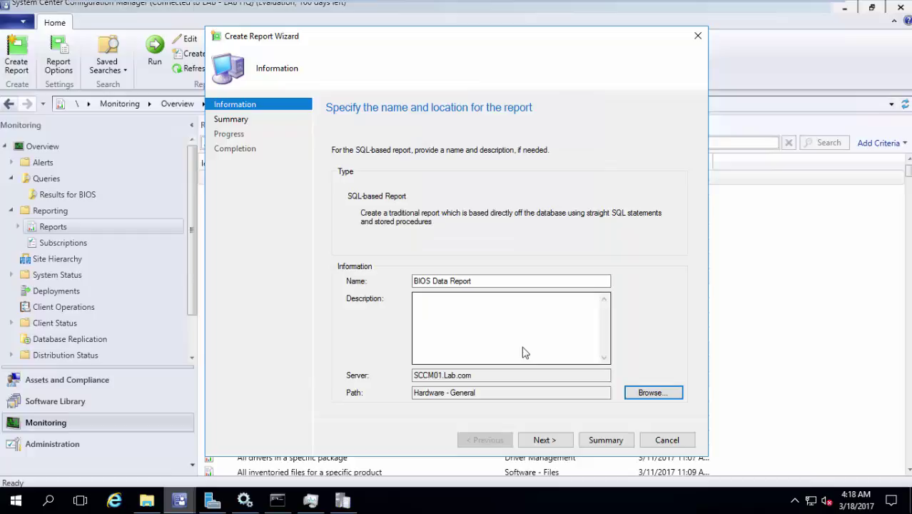
left_click(555, 441)
left_click(557, 441)
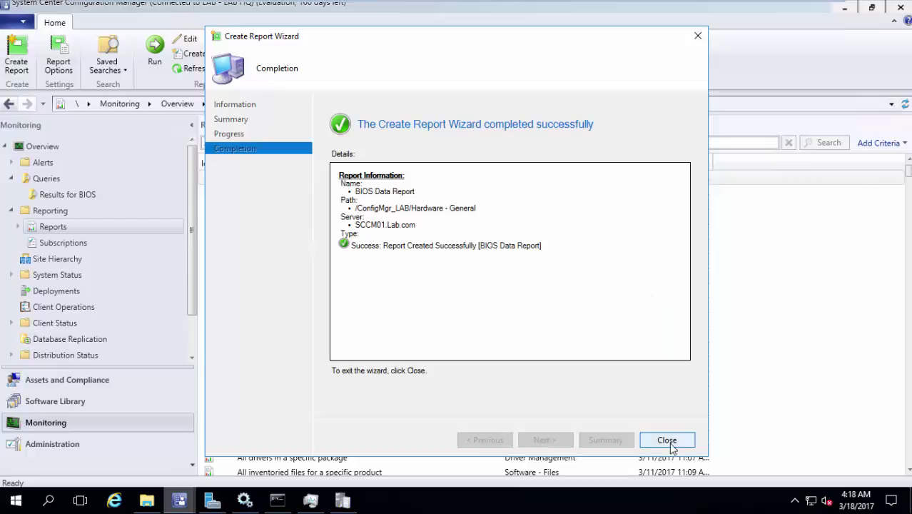
left_click(669, 442)
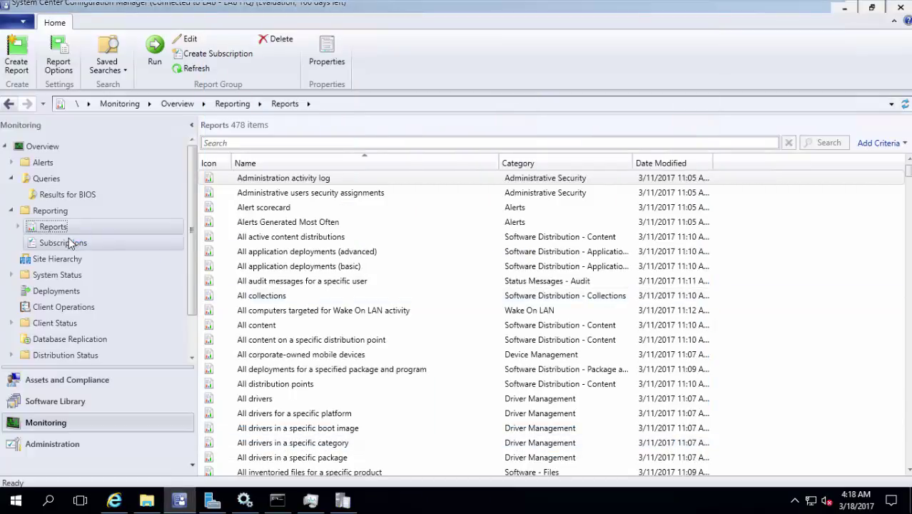
Open the Hardware - General reports folder and select BIOS Data Report.
left_click(19, 226)
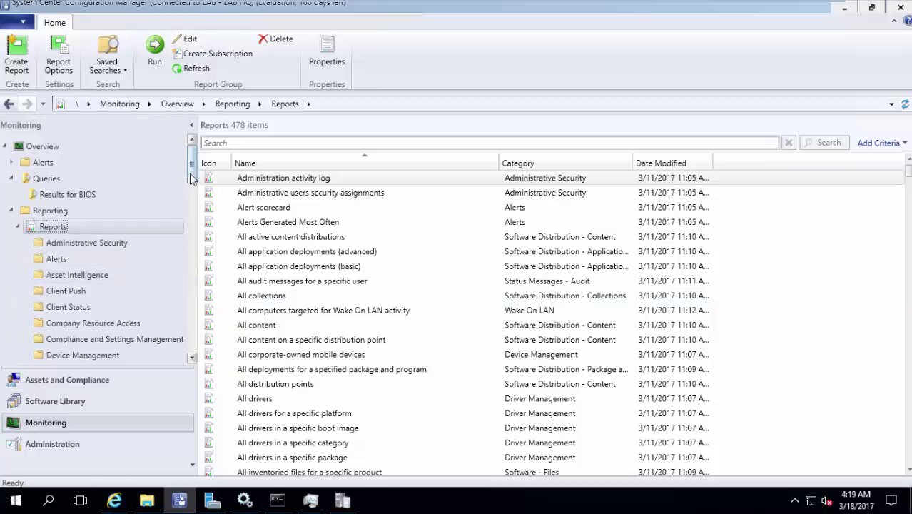
scroll(188, 182, "down", 3)
left_click(125, 286)
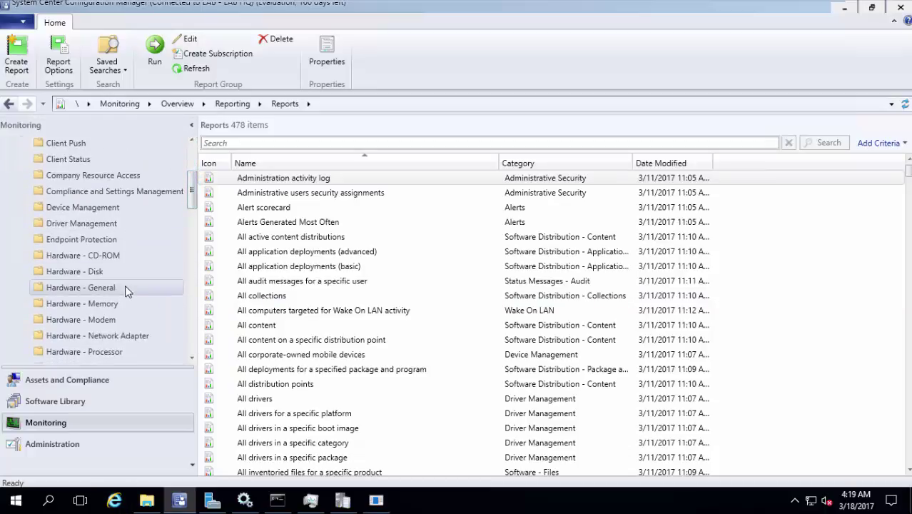
left_click(330, 182)
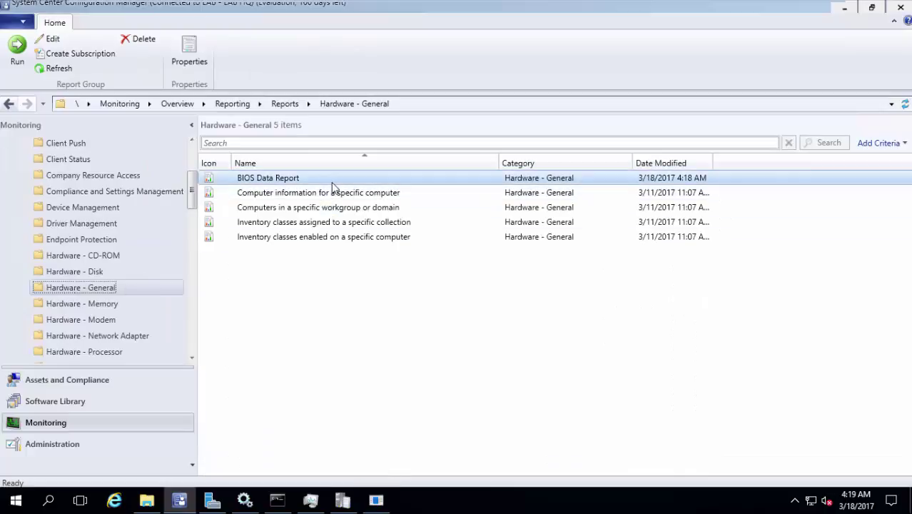
Allow Report Builder from sccm01 to run and check its download progress.
left_click(345, 492)
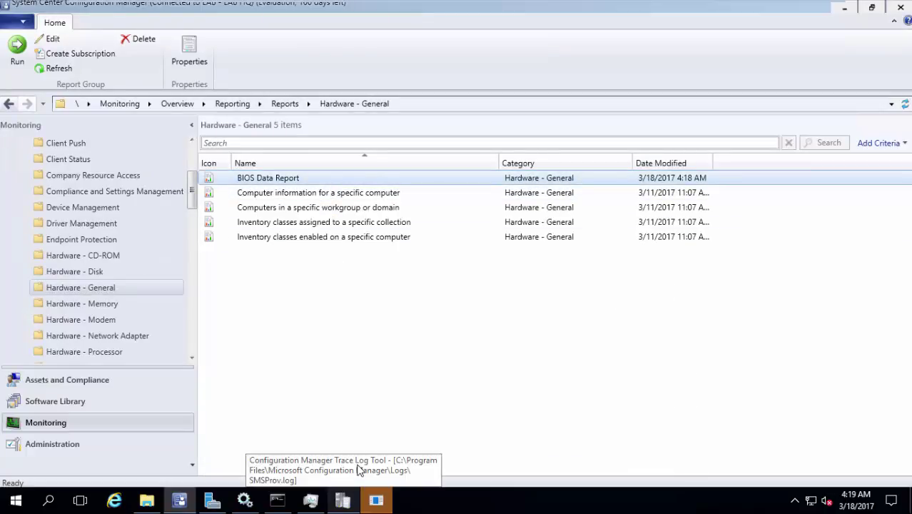
left_click(374, 499)
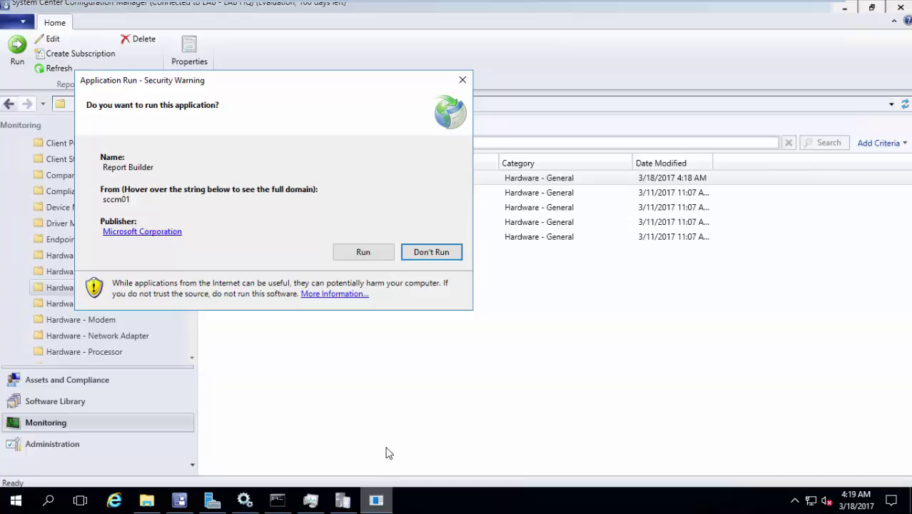
left_click(387, 256)
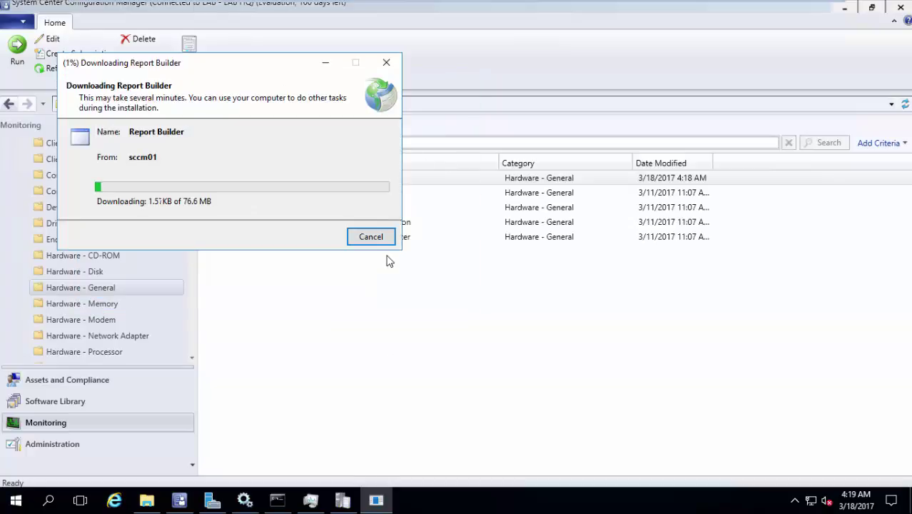
right_click(423, 188)
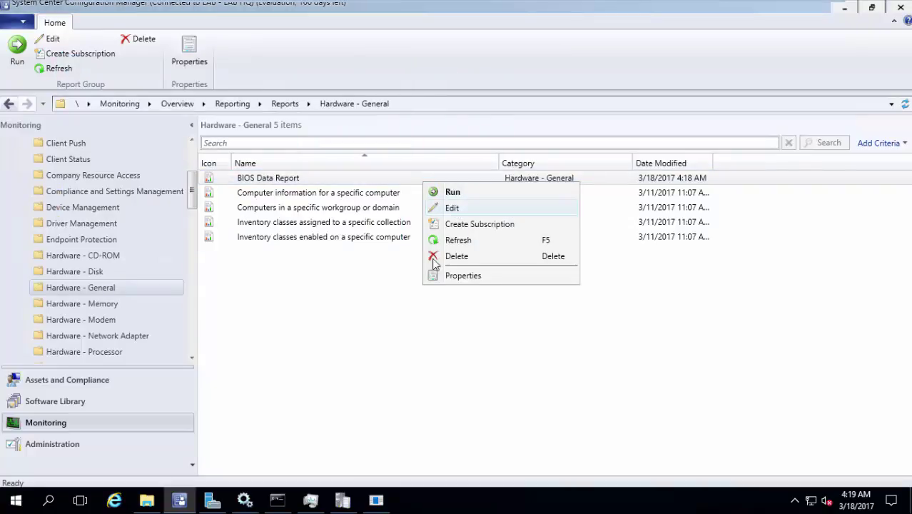
left_click(376, 499)
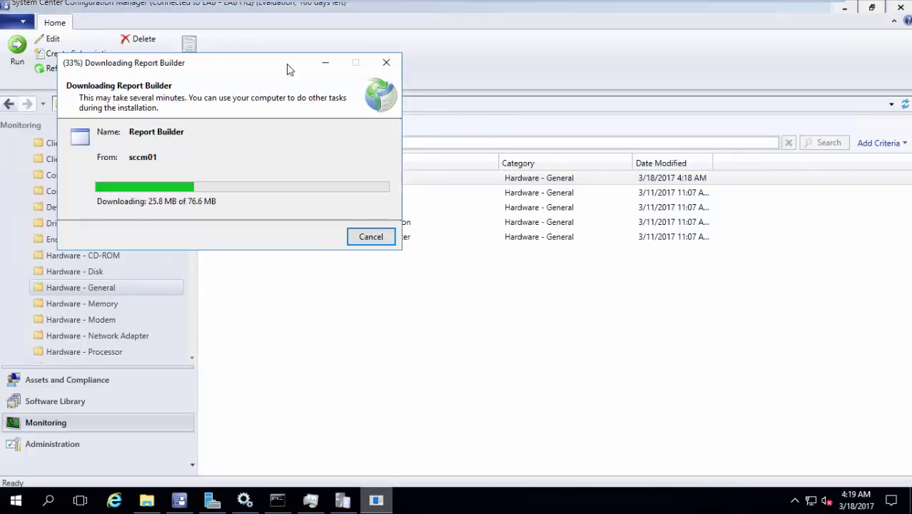
left_click_drag(287, 66, 442, 125)
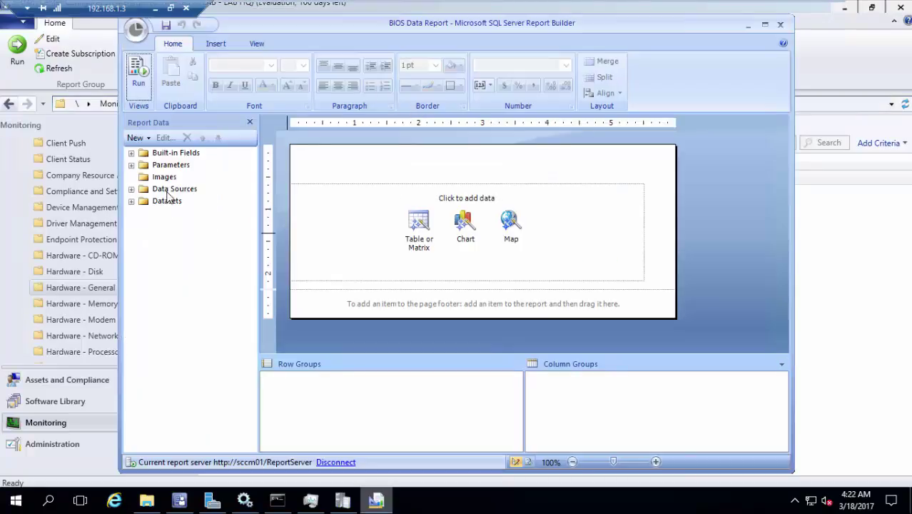
Add a new data source to BIOS Data Report and name it ConfigMgr.
left_click(169, 191)
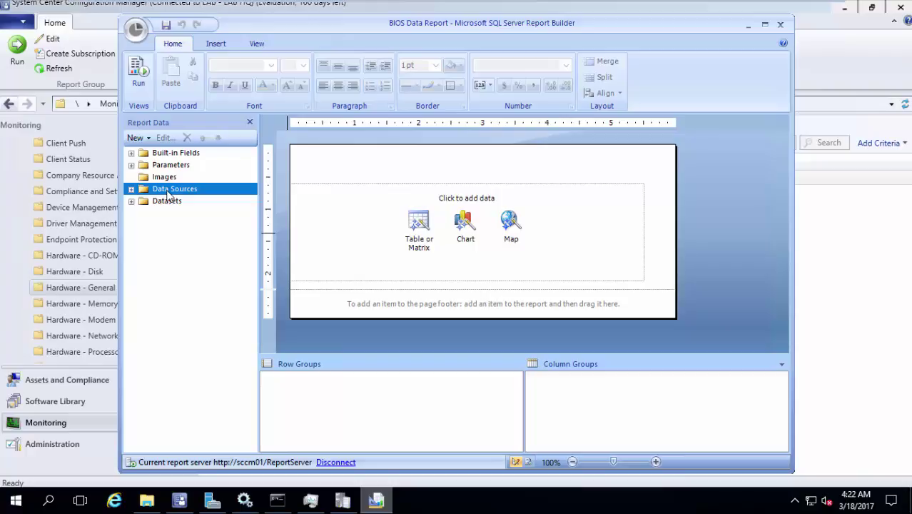
right_click(169, 193)
left_click(190, 199)
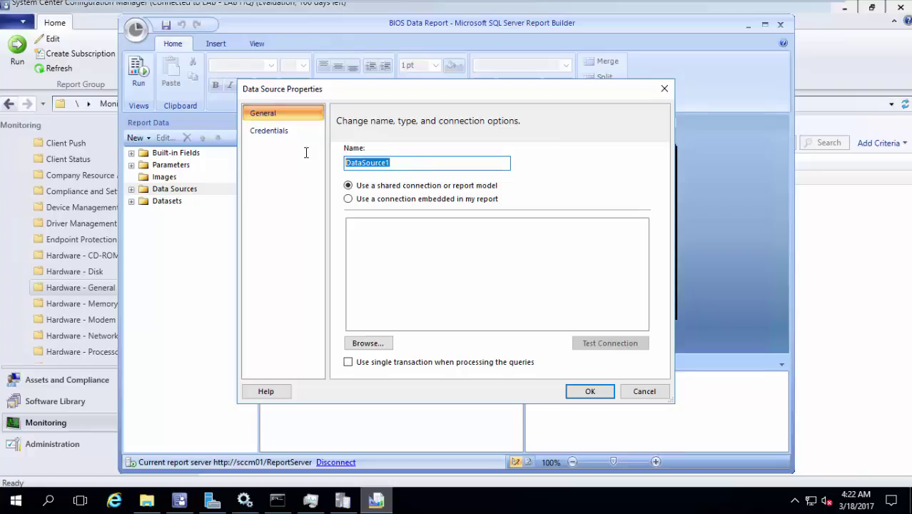
type("ConfigMgr")
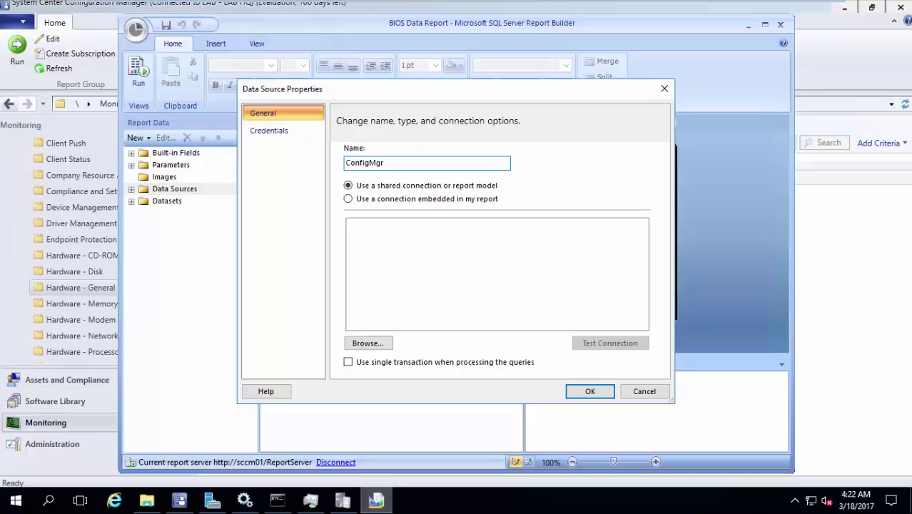
Link the ConfigMgr data source to the shared source {5C6358F2-4BB6-4a1b-A16E-8D96795D8602} in the report server's ConfigMgr_LAB folder.
left_click(386, 344)
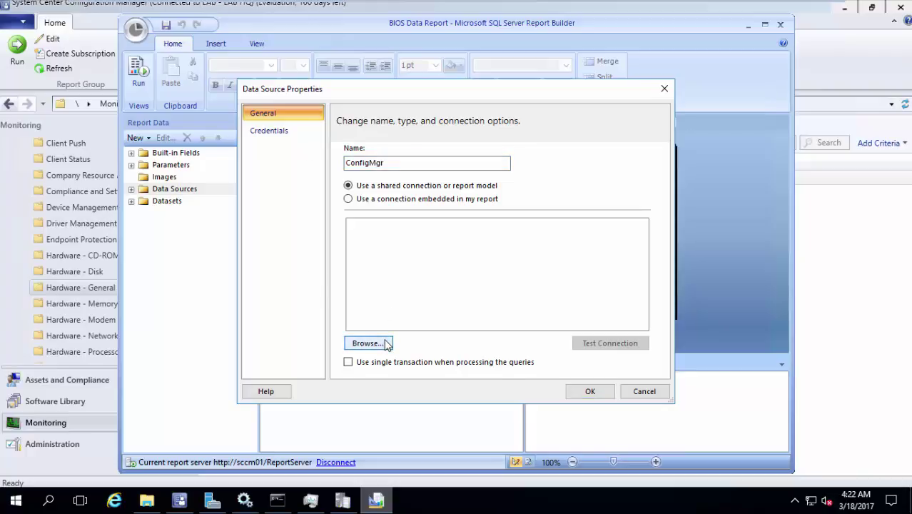
left_click(294, 142)
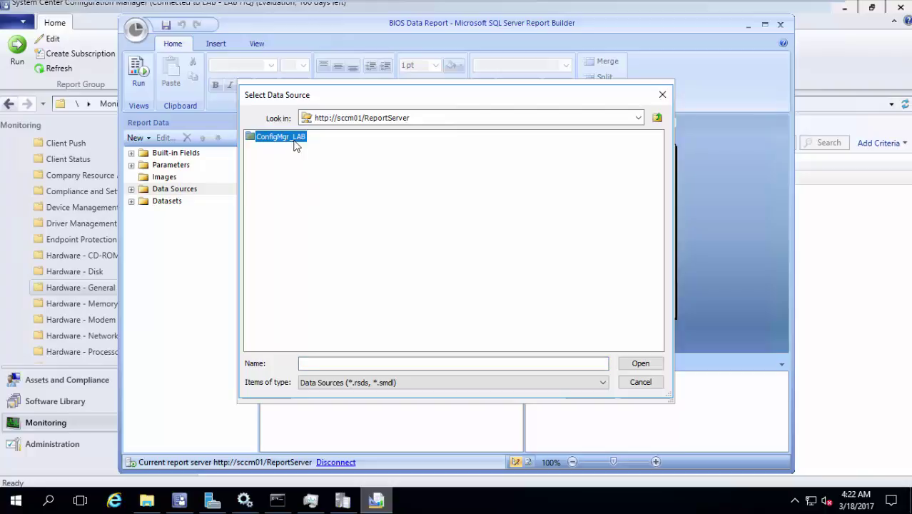
double_click(296, 142)
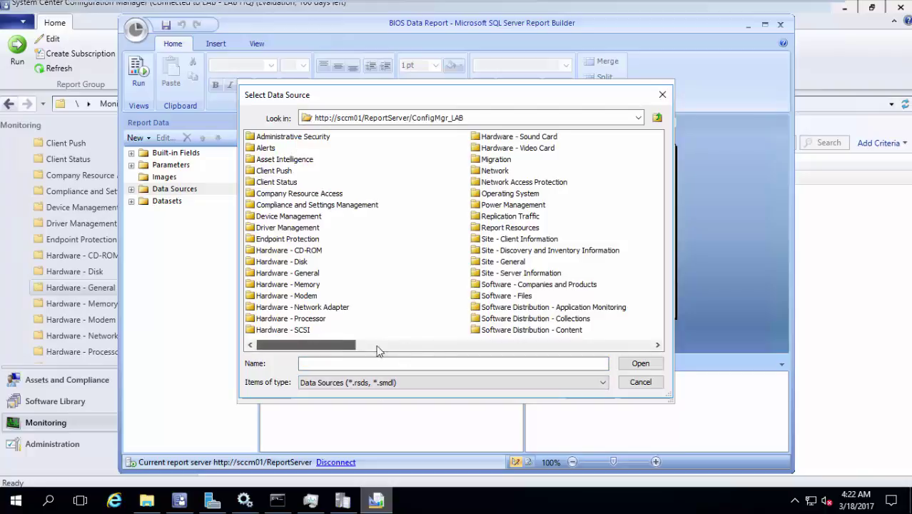
left_click_drag(378, 348, 610, 343)
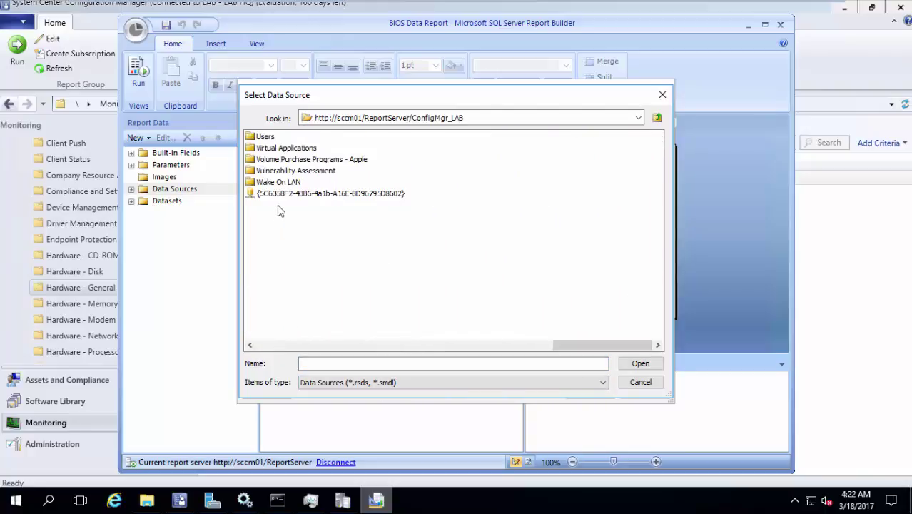
left_click(292, 194)
left_click(633, 365)
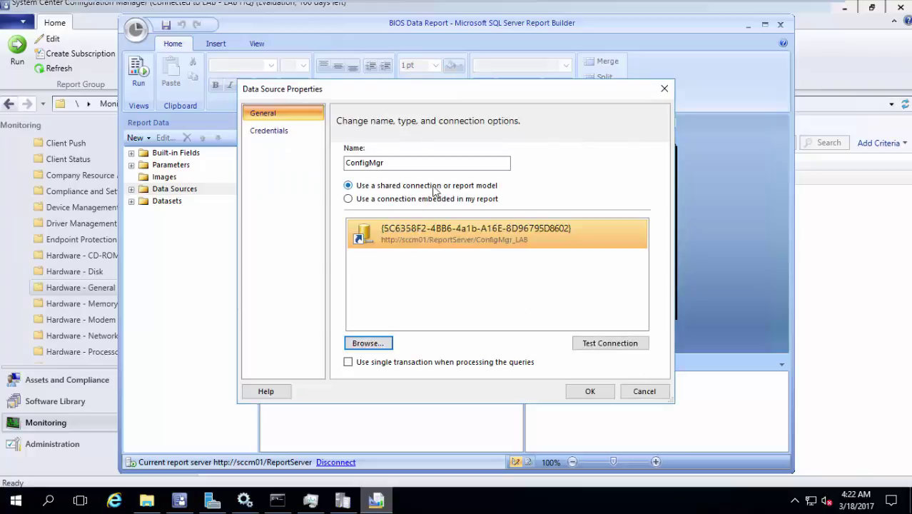
Test the ConfigMgr data source's connection and accept the data source properties.
left_click(606, 345)
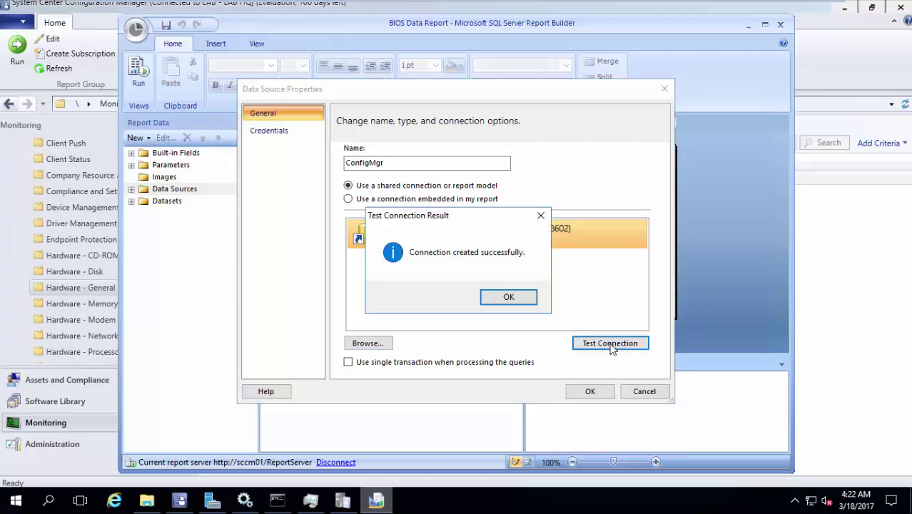
left_click(524, 302)
left_click(591, 392)
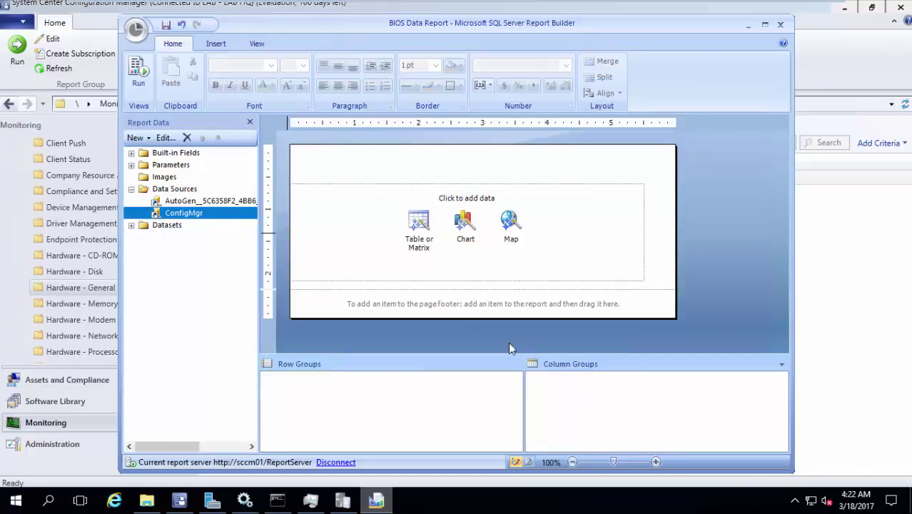
Add a dataset named MYSQLQUERYFORBIOS and set it to be embedded in the report.
left_click(162, 227)
right_click(162, 230)
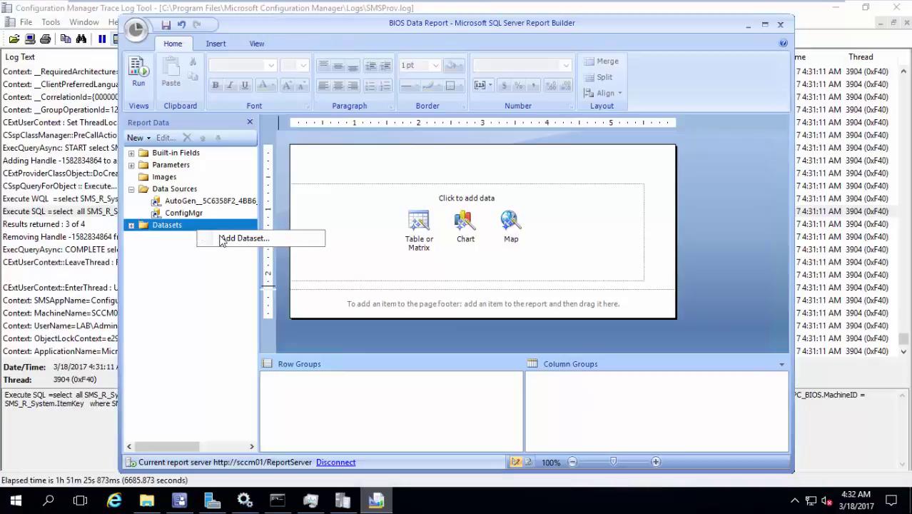
left_click(203, 236)
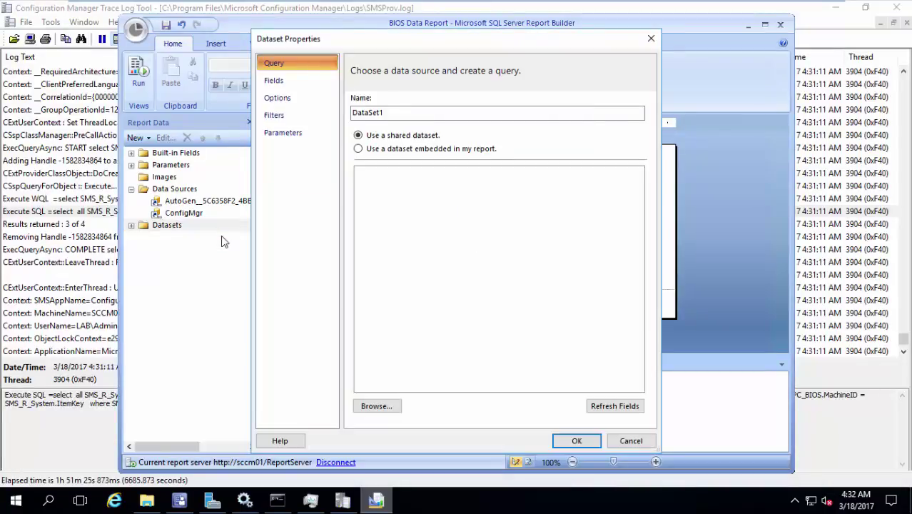
double_click(424, 114)
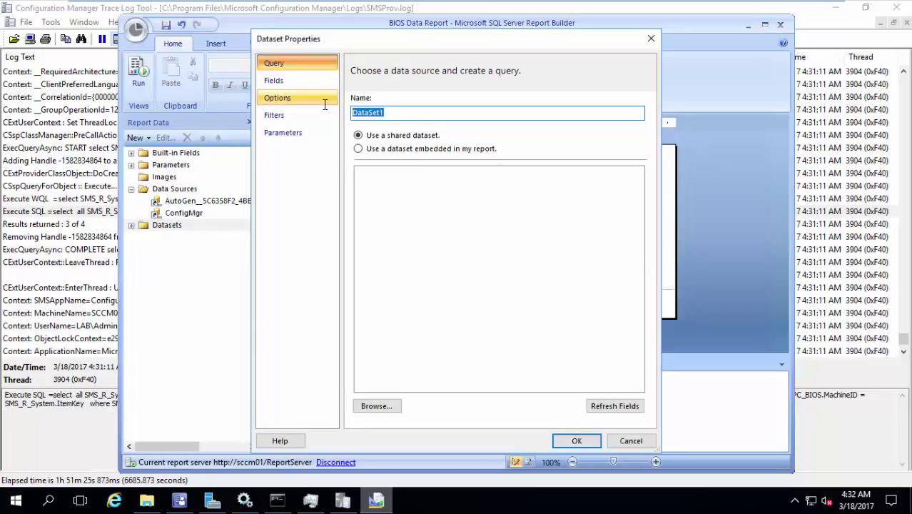
type("MYSQLQUERYFORBIOS")
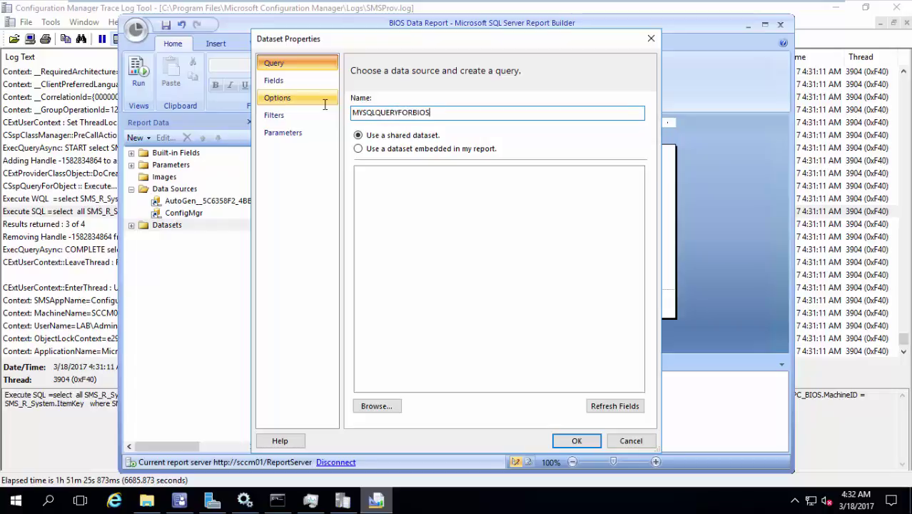
left_click(389, 151)
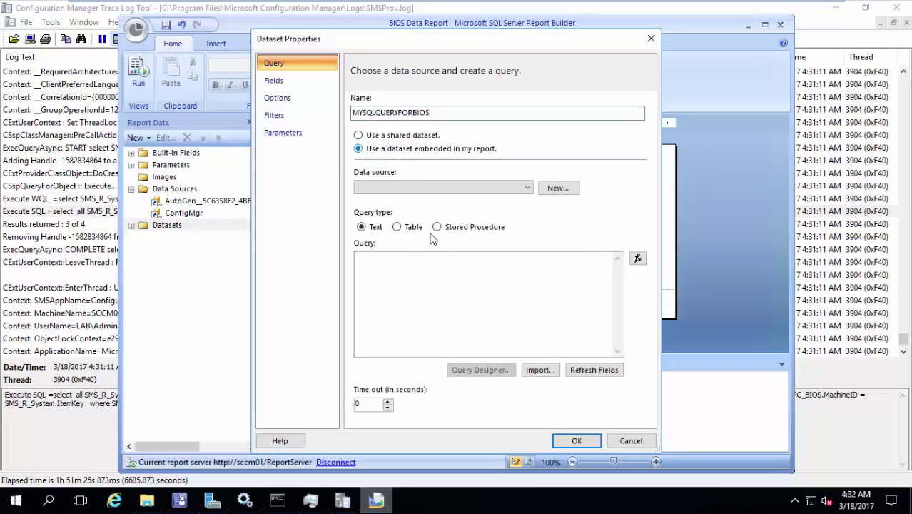
Assign the ConfigMgr data source to the dataset, paste the copied BIOS SQL statement as its query, and save the dataset.
left_click(441, 187)
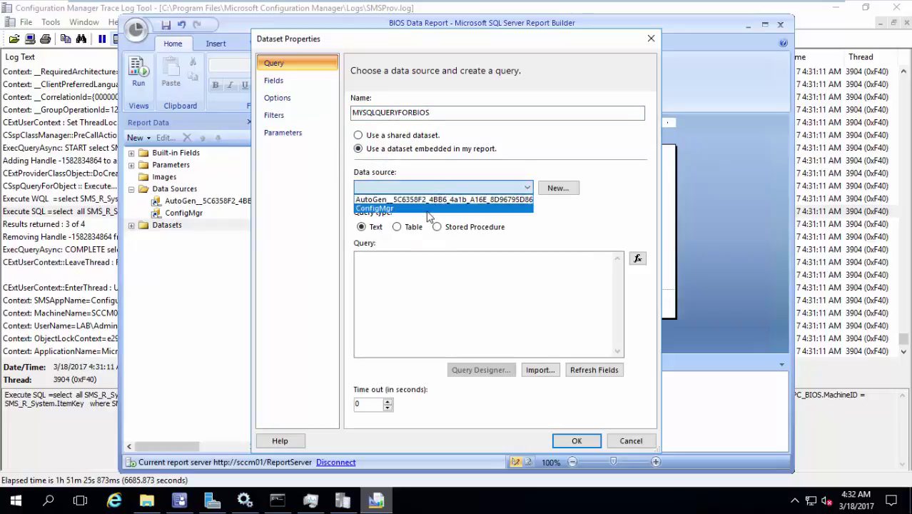
left_click(428, 209)
left_click(397, 265)
right_click(396, 266)
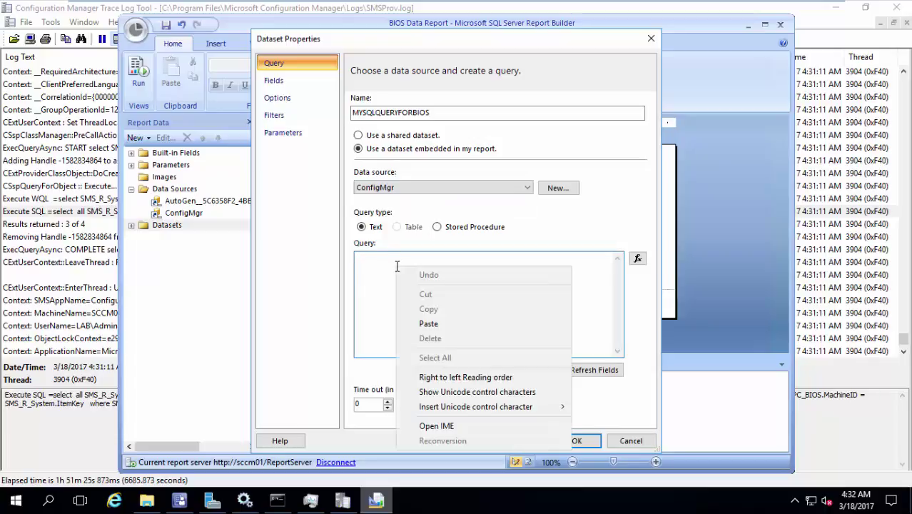
left_click(446, 327)
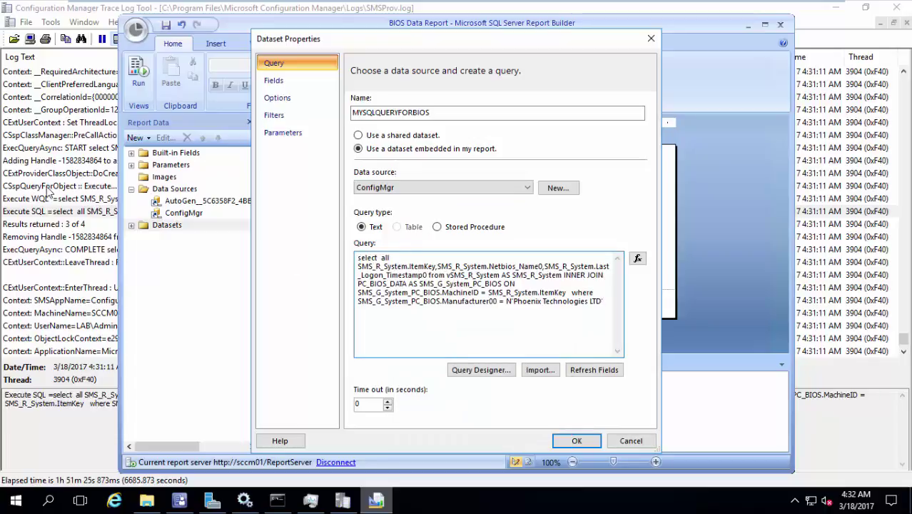
left_click(576, 441)
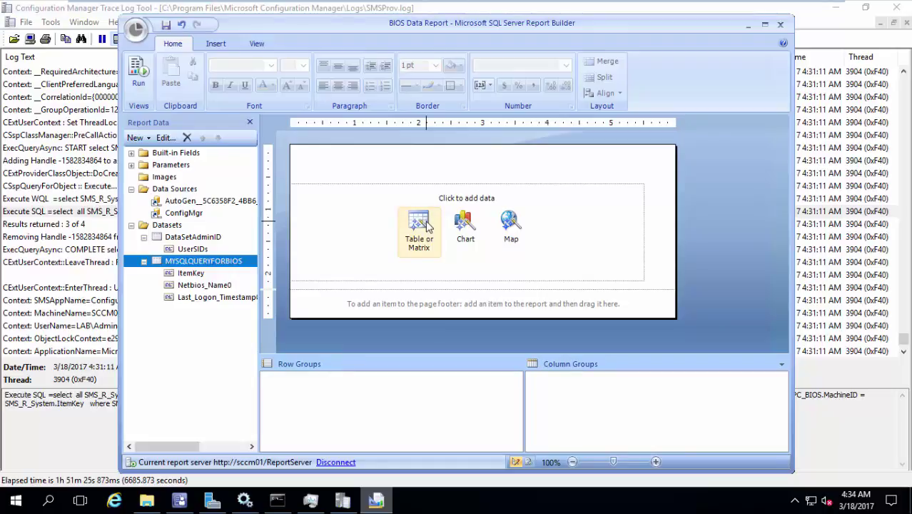
Start a new table or matrix in the report body based on the MYSQLQUERYFORBIOS dataset.
left_click(428, 226)
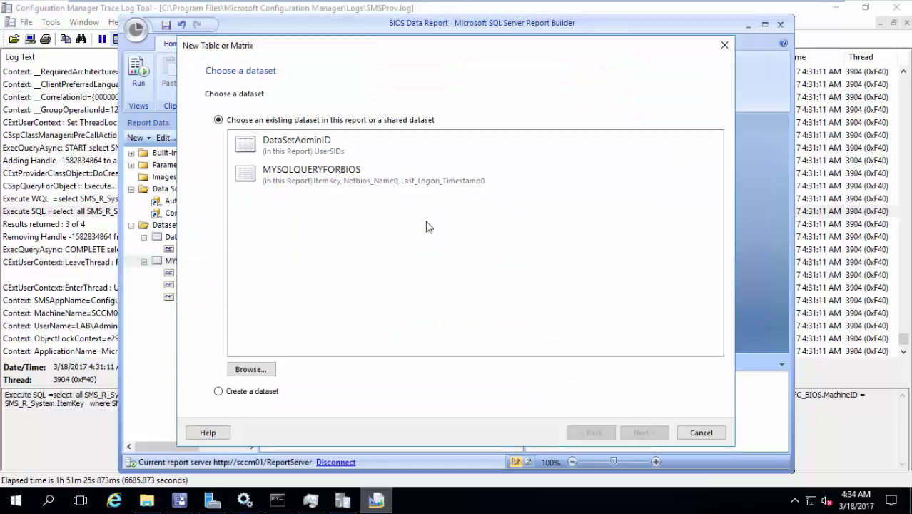
left_click(300, 184)
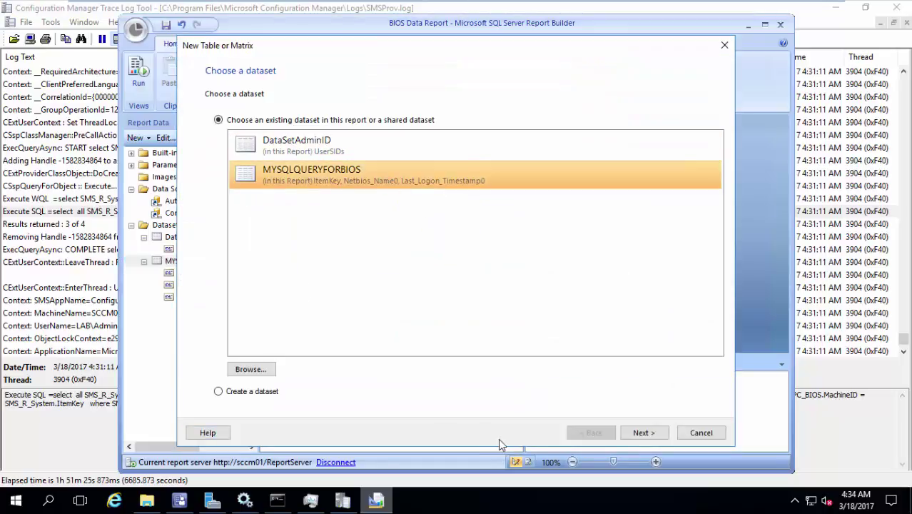
left_click(640, 432)
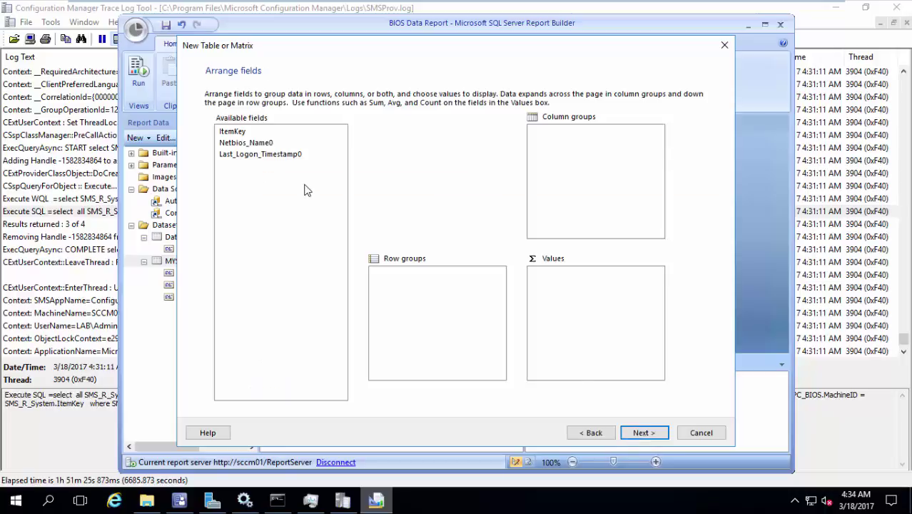
Add ItemKey, Netbios_Name0 and Last_Logon_Timestamp0 to the table's values and continue to the layout preview.
left_click_drag(248, 131, 574, 273)
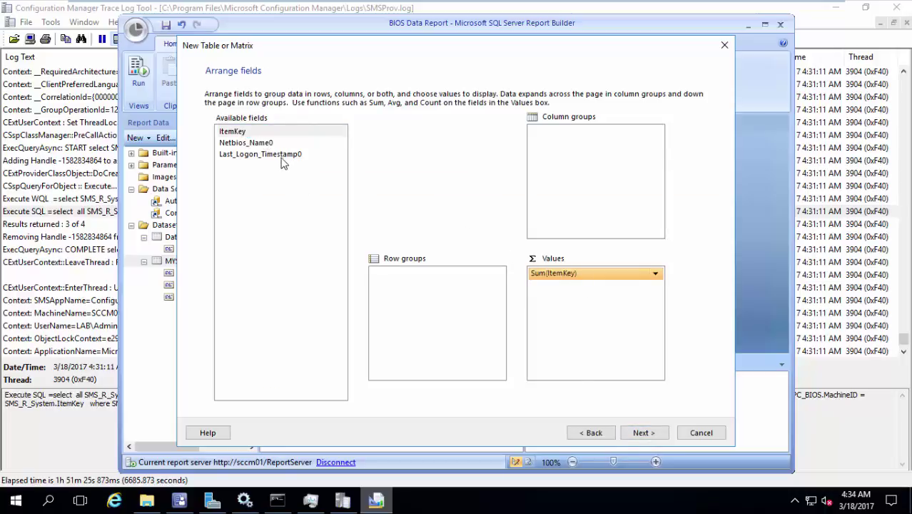
left_click_drag(283, 157, 530, 301)
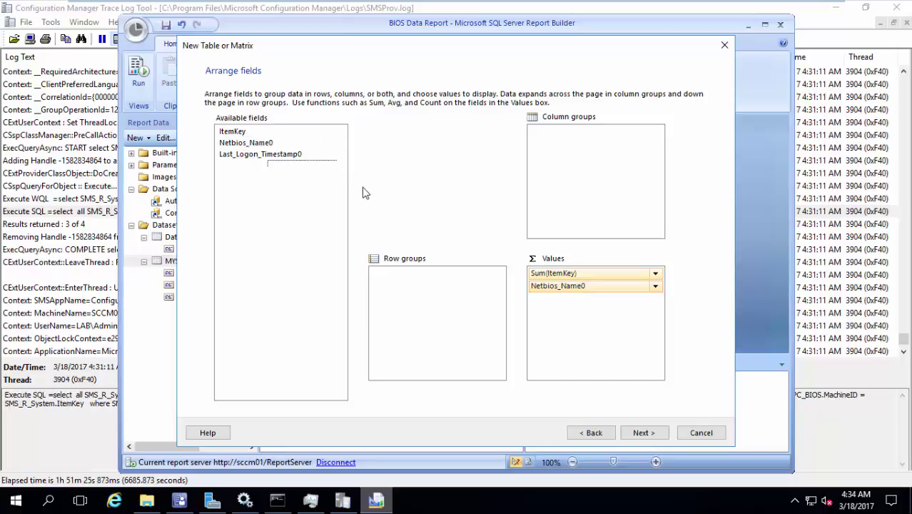
left_click_drag(295, 158, 606, 350)
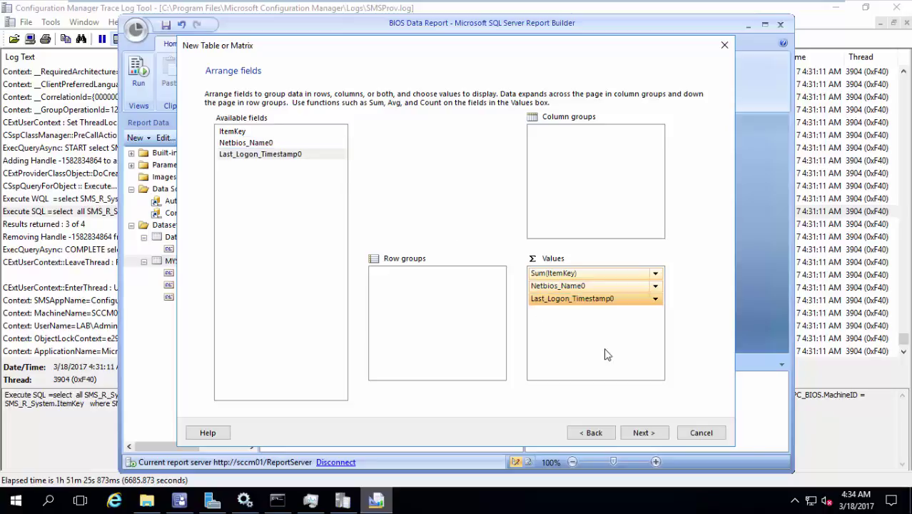
left_click(645, 433)
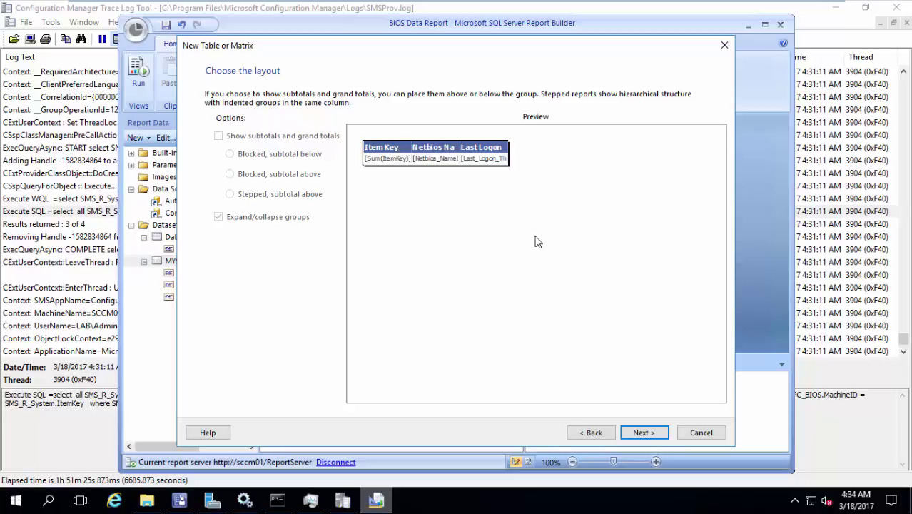
Return to the field arrangement, place Sum(ItemKey) after Last_Logon_Timestamp0 in the values, and continue to the layout preview.
left_click(591, 432)
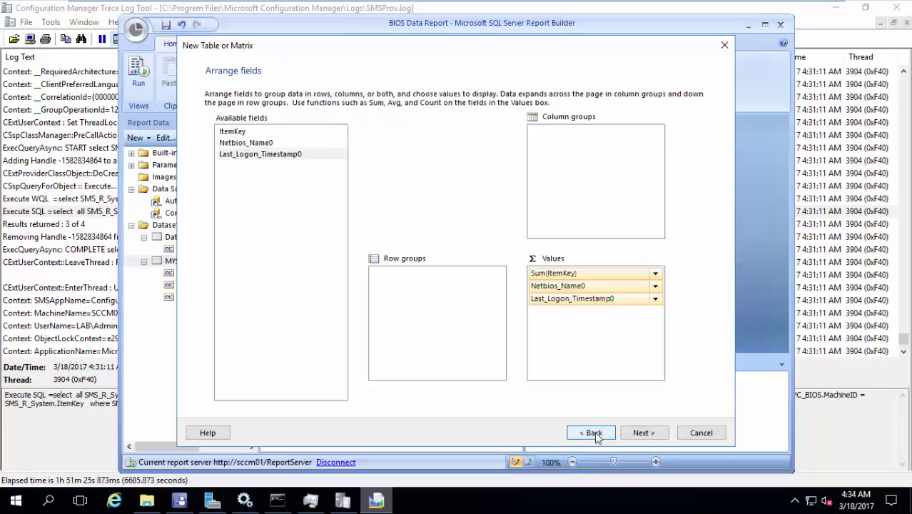
left_click_drag(562, 274, 559, 320)
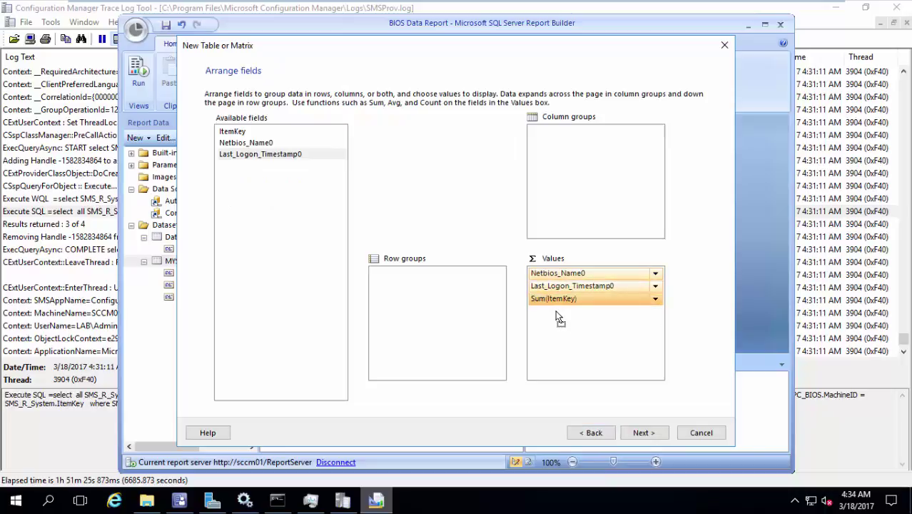
left_click(643, 433)
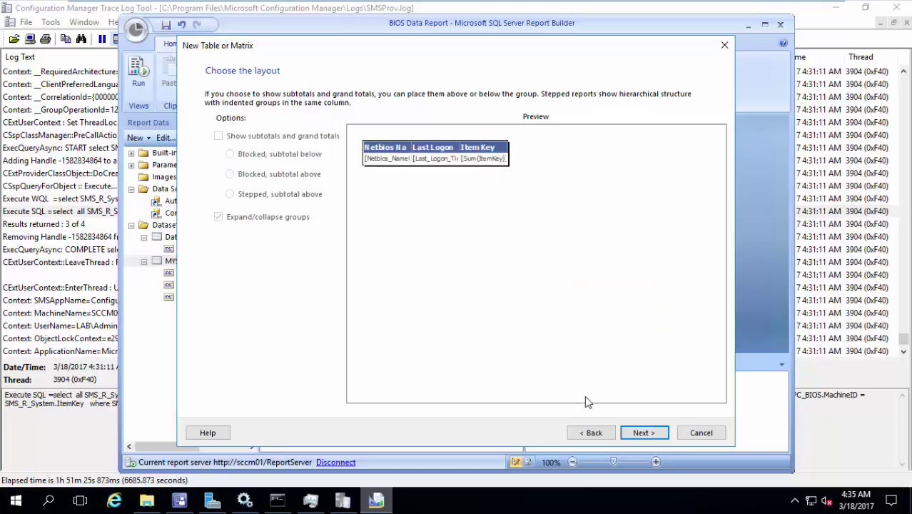
Accept the layout, preview the table styles, choose Forest and finish the table wizard.
left_click(641, 432)
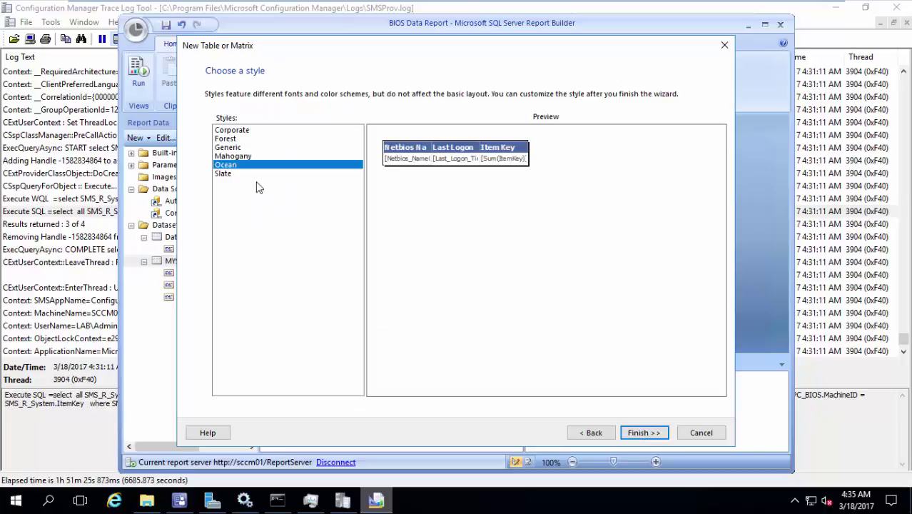
left_click(250, 159)
left_click(242, 147)
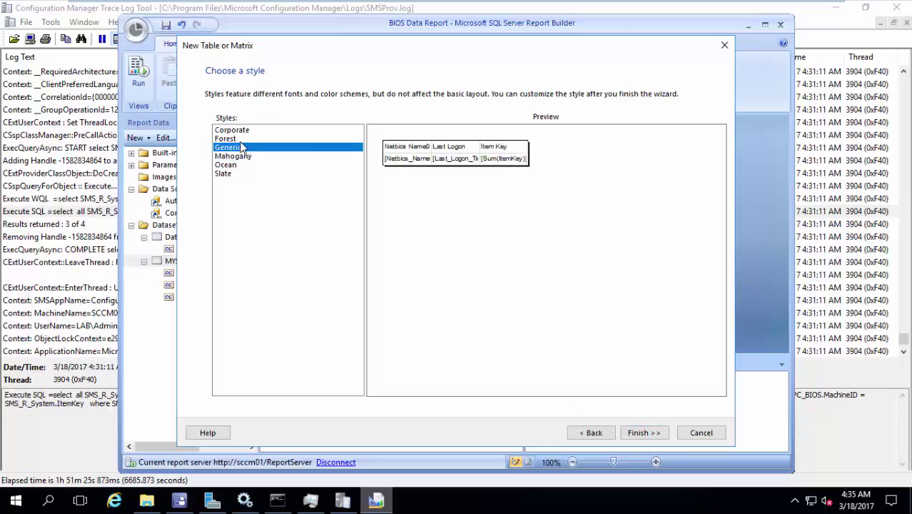
left_click(241, 139)
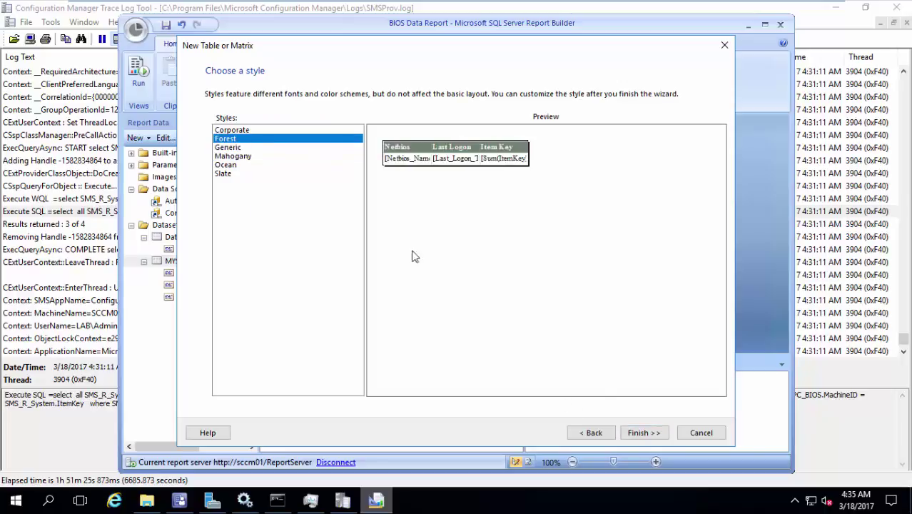
left_click(636, 435)
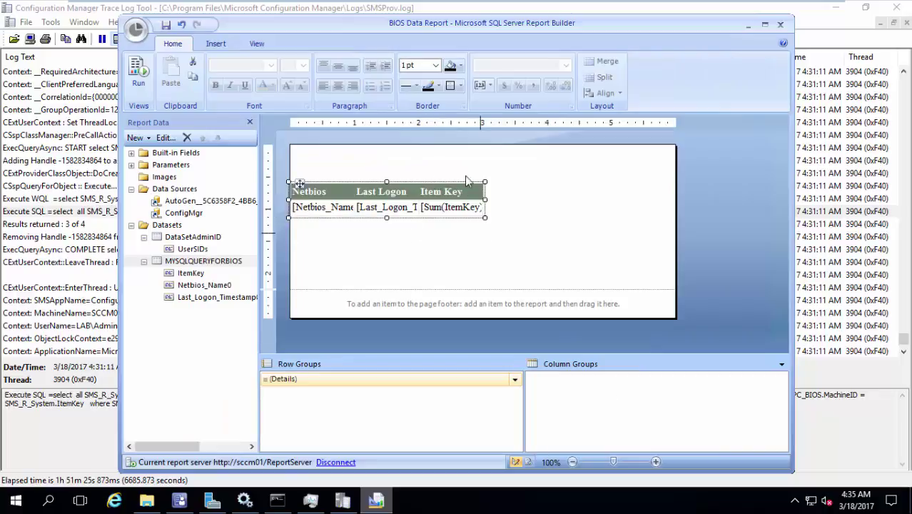
Save the BIOS Data Report with its finished table to the report server.
left_click(132, 39)
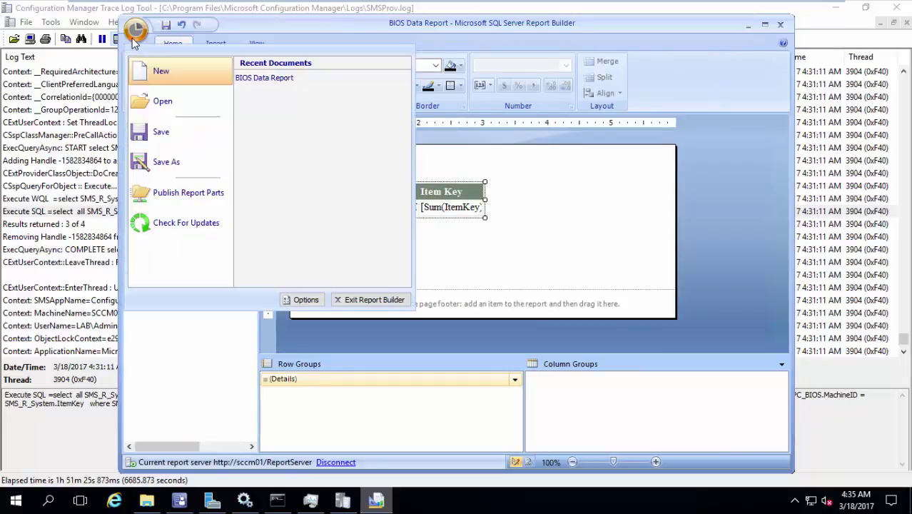
left_click(163, 127)
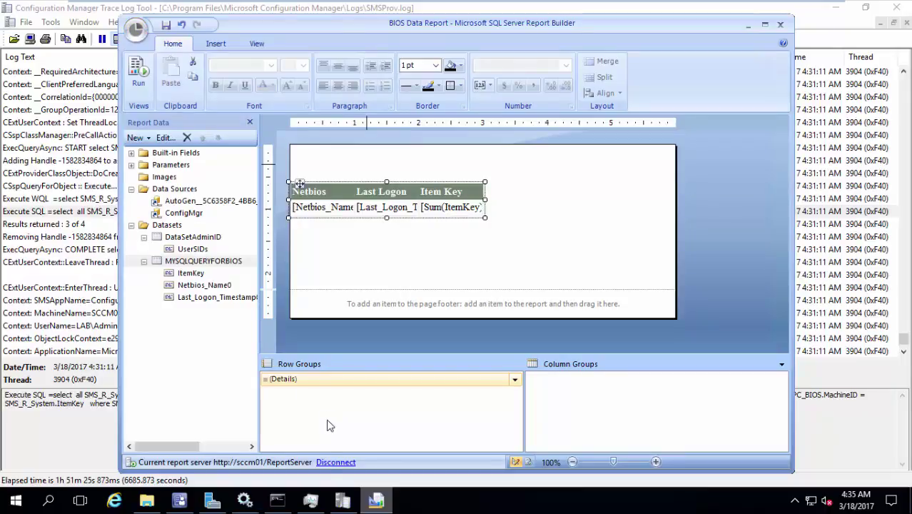
Switch to the Configuration Manager console and run BIOS Data Report from the Hardware - General reports folder.
left_click(180, 501)
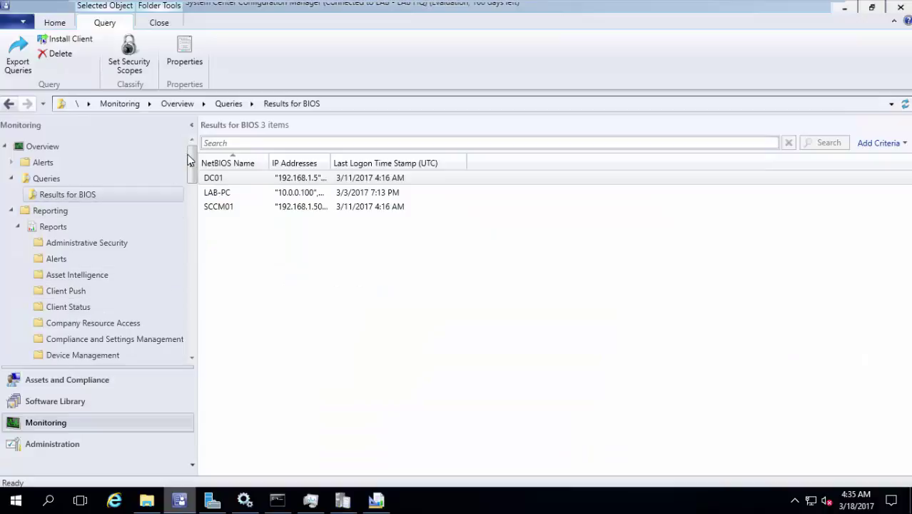
left_click_drag(189, 155, 191, 196)
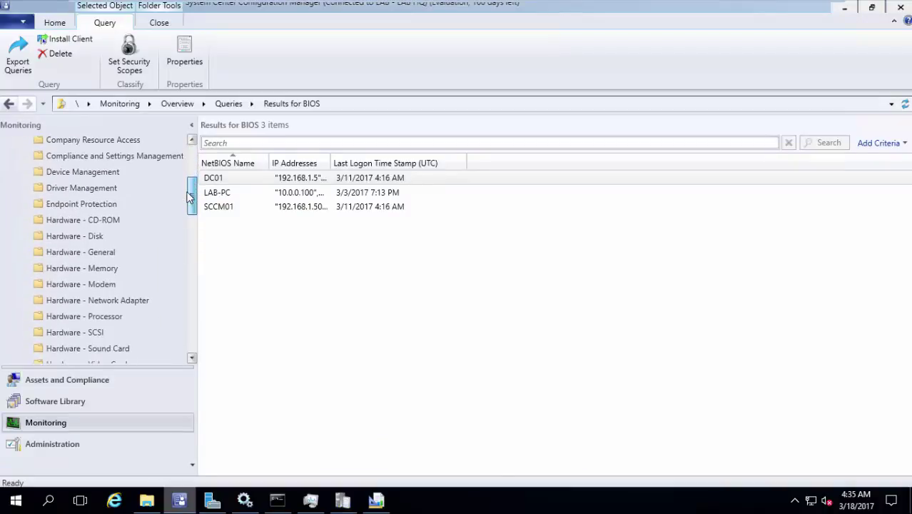
left_click(115, 253)
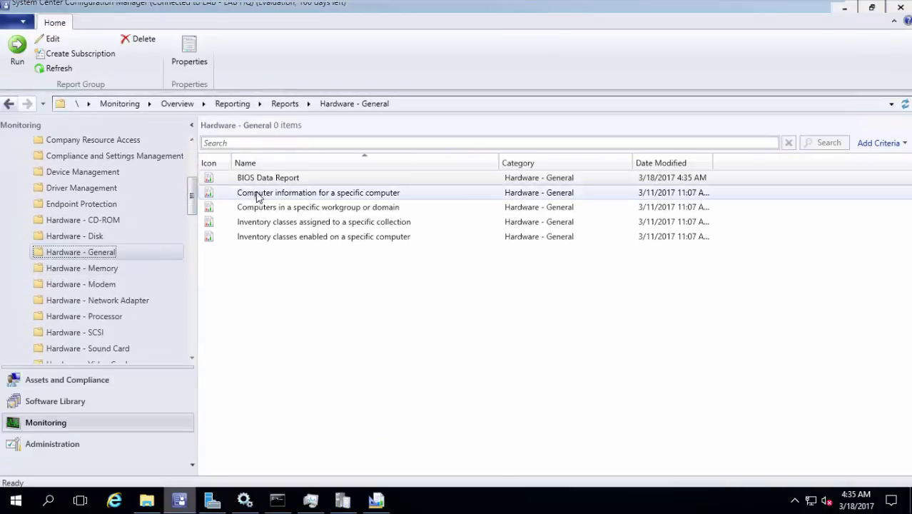
left_click(291, 184)
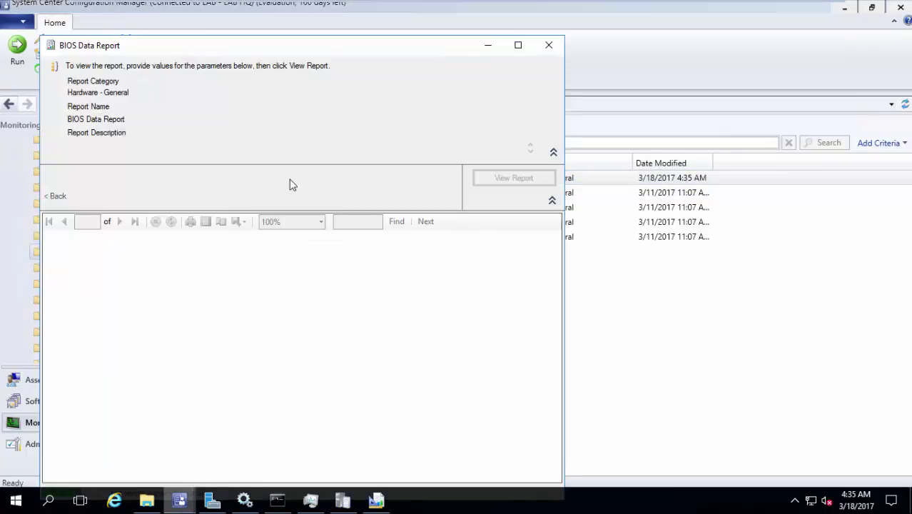
left_click_drag(345, 45, 501, 35)
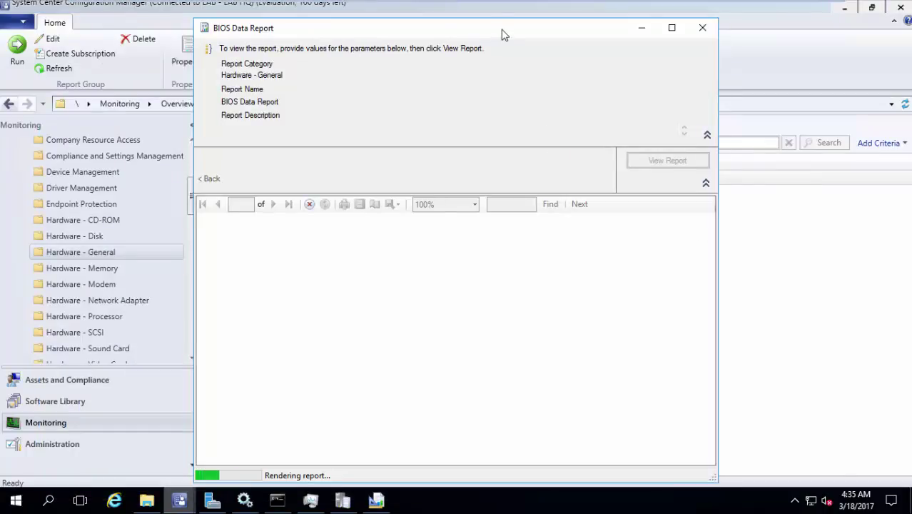